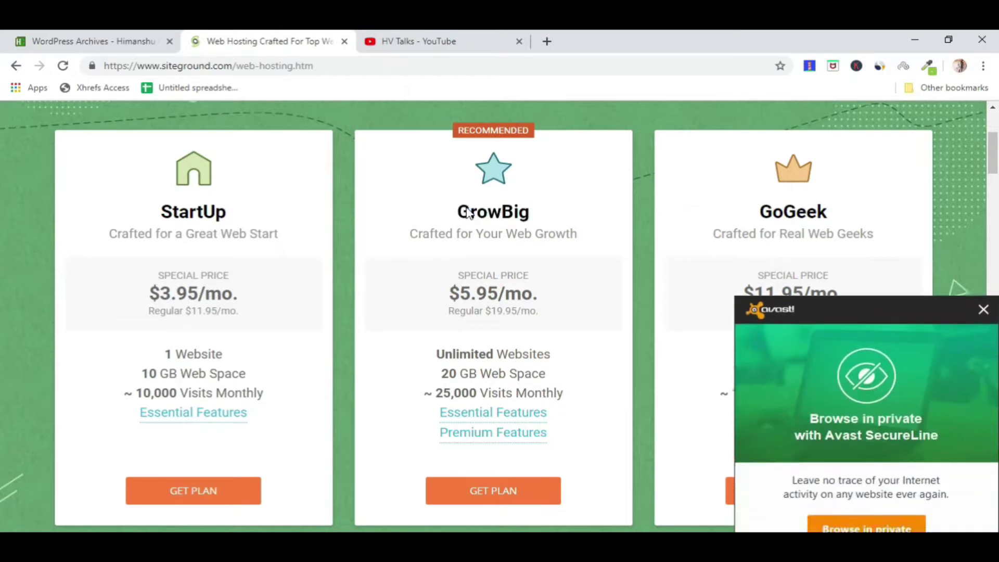
# Close the Avast privacy popup covering the SiteGround page.
pyautogui.scroll(-3, 995, 175)
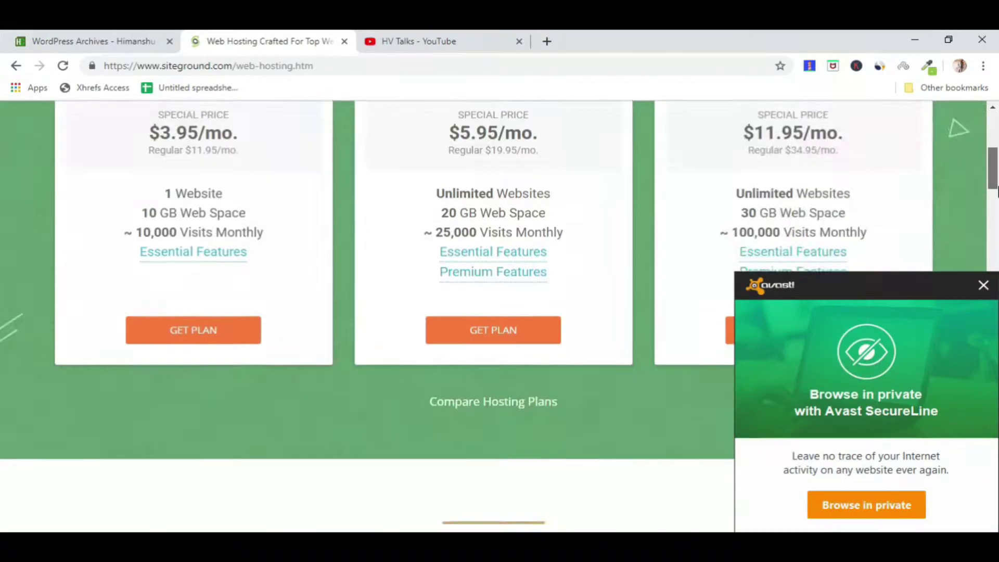
pyautogui.click(983, 285)
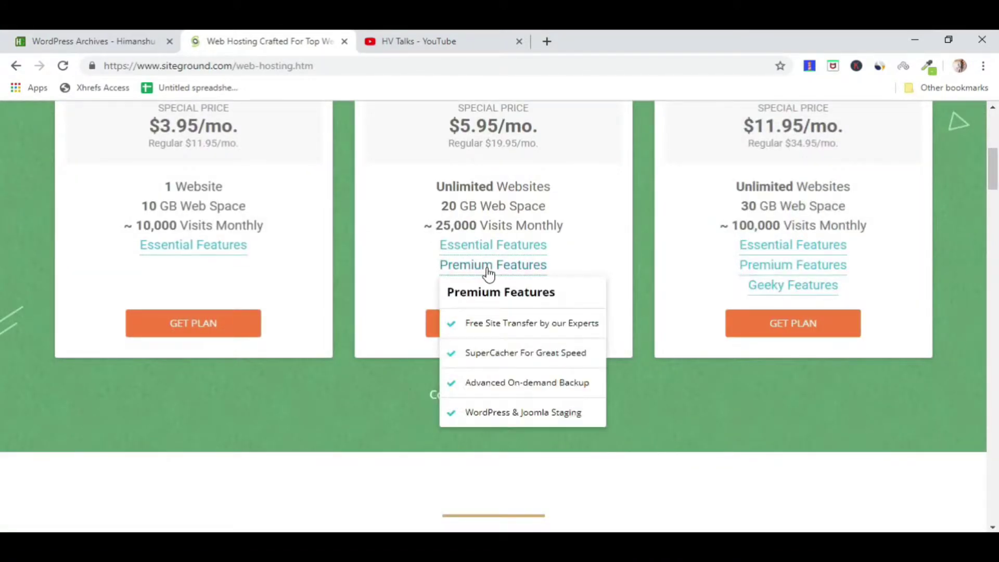
pyautogui.moveTo(483, 262)
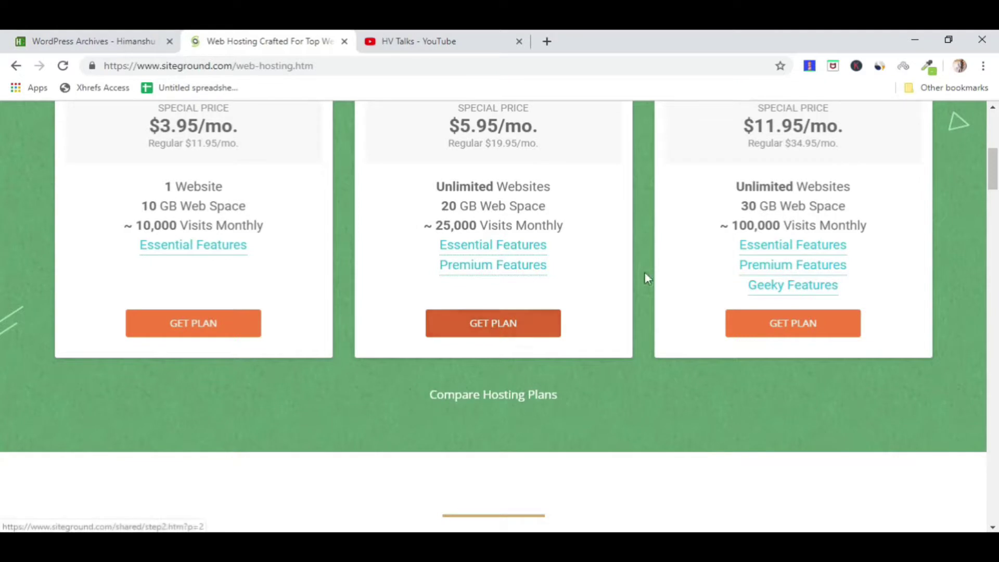
# Trim the web address to siteground.com to load the SiteGround home page.
pyautogui.scroll(6, 799, 318)
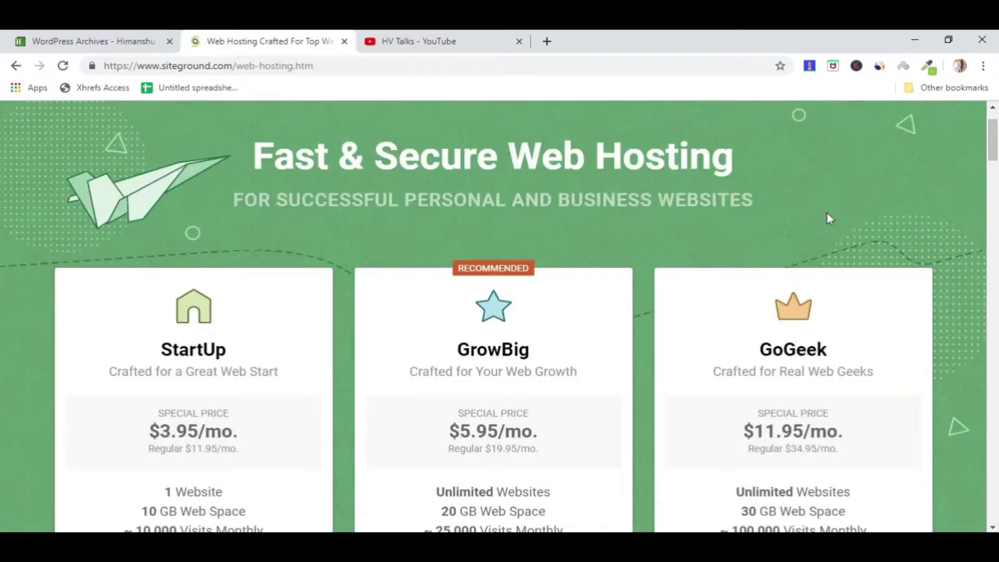
pyautogui.moveTo(232, 66); pyautogui.dragTo(339, 67)
pyautogui.press('BackSpace')
pyautogui.press('Return')
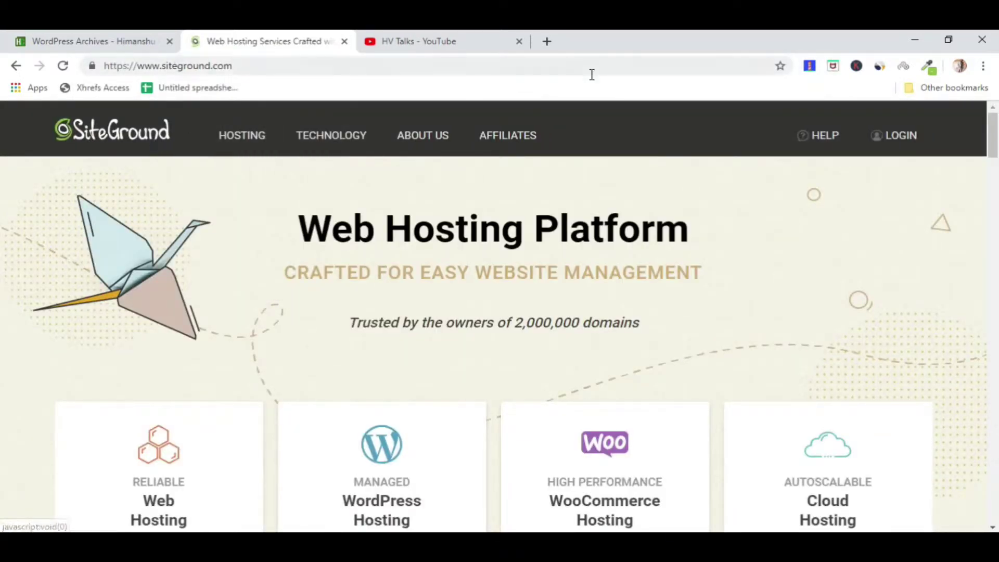
# Log in to the SiteGround User's Area with the saved credentials.
pyautogui.click(894, 139)
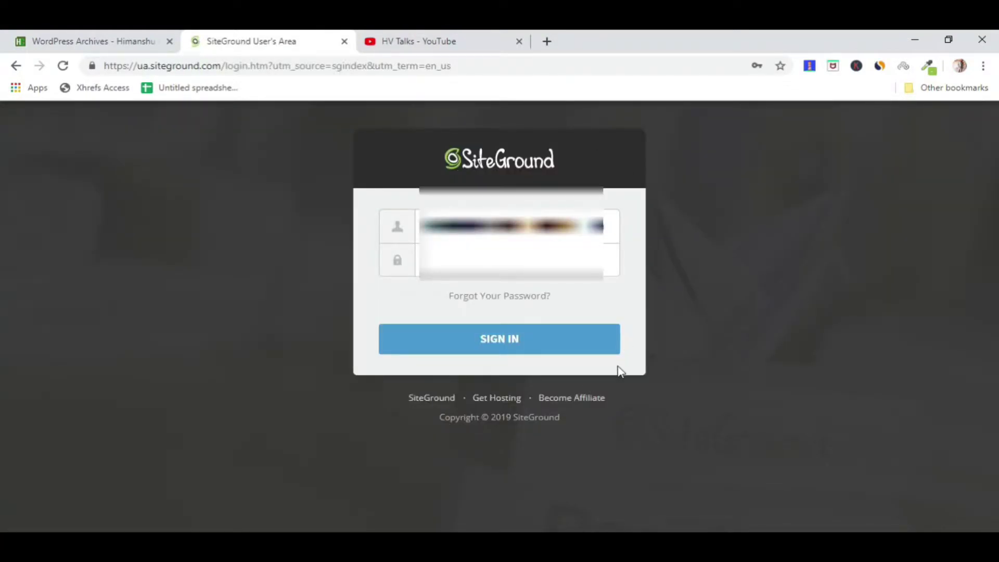
pyautogui.click(515, 335)
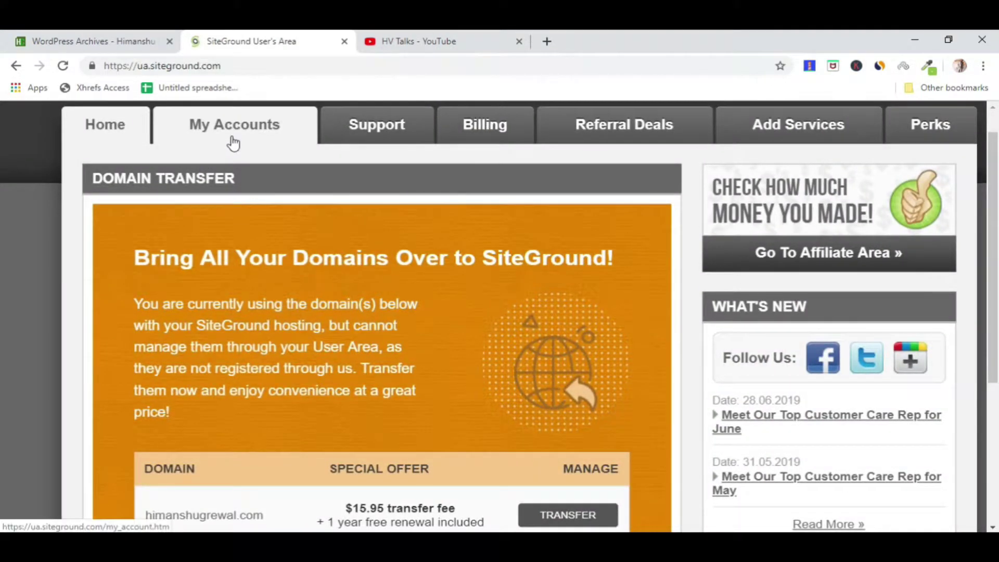
# Go from My Accounts into the hosting account's cPanel with secure access.
pyautogui.click(233, 143)
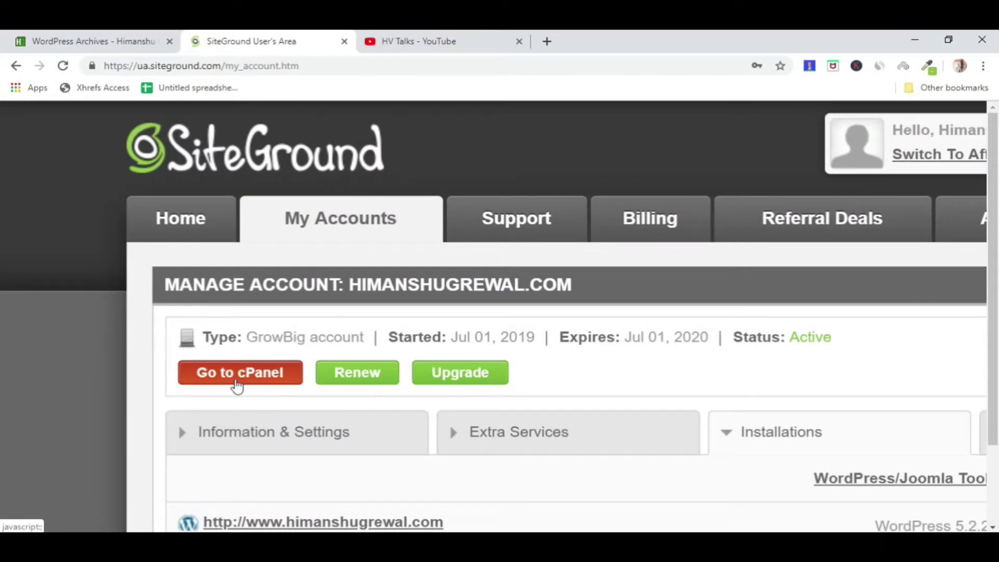
pyautogui.click(236, 384)
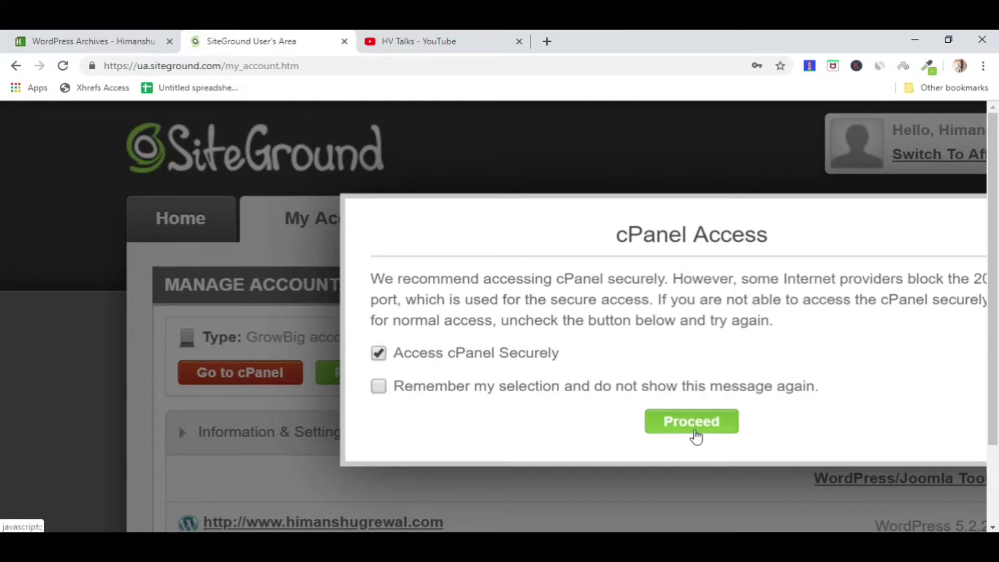
pyautogui.click(696, 437)
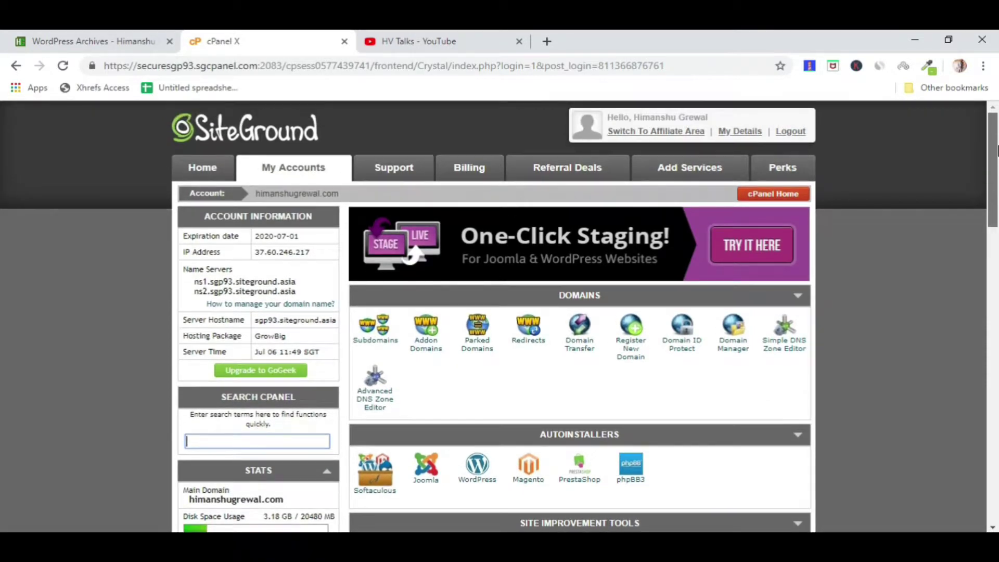
# Add the pasted addon domain, with auto-filled subdomain and document root, and a confirmed FTP password.
pyautogui.click(430, 333)
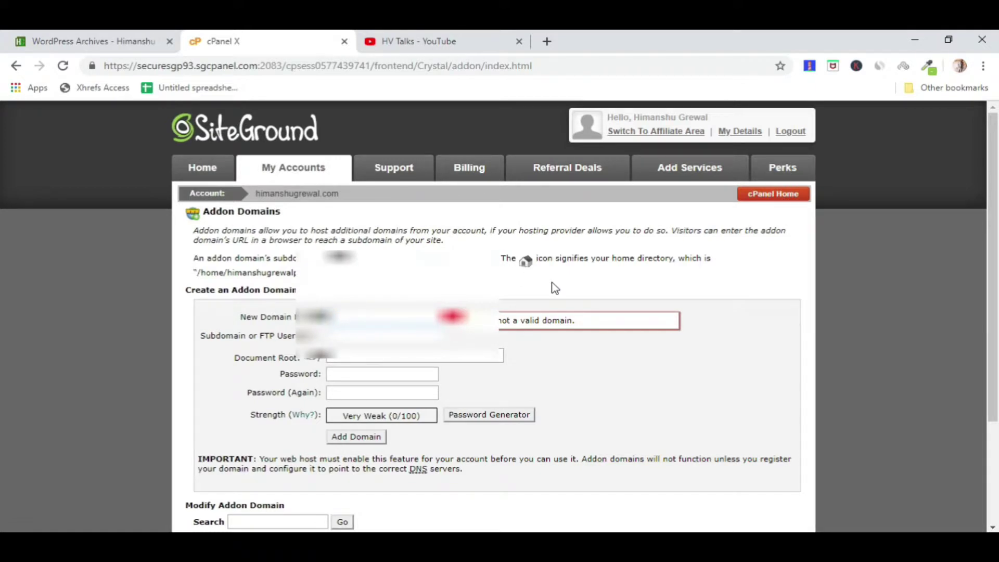
pyautogui.hotkey('ctrl', 'v')
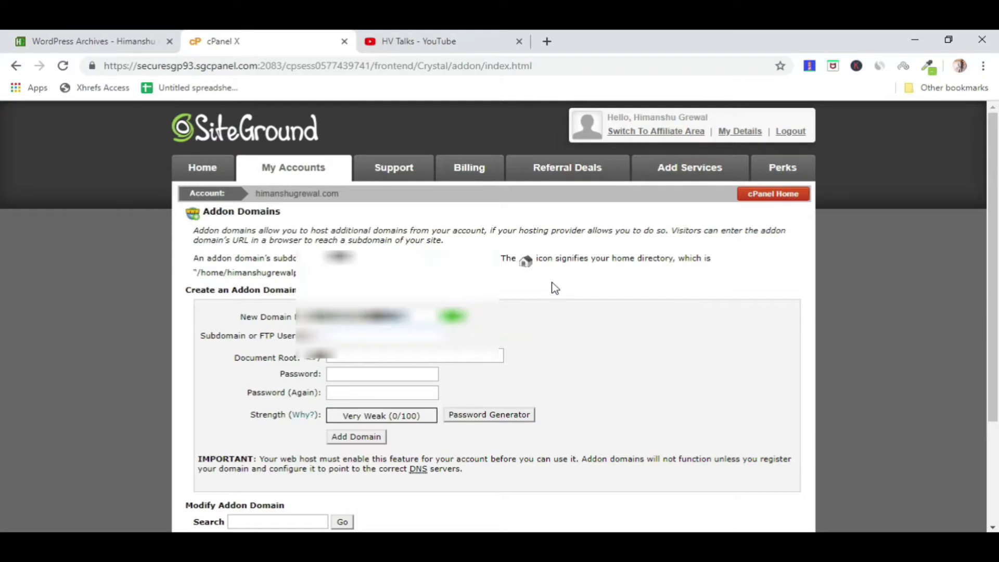
pyautogui.click(590, 309)
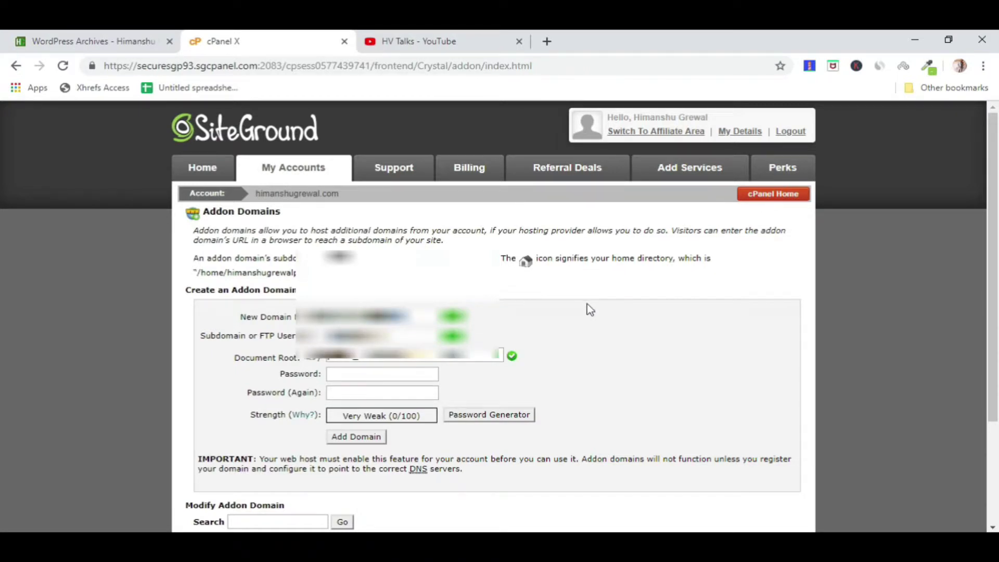
pyautogui.scroll(-1, 995, 304)
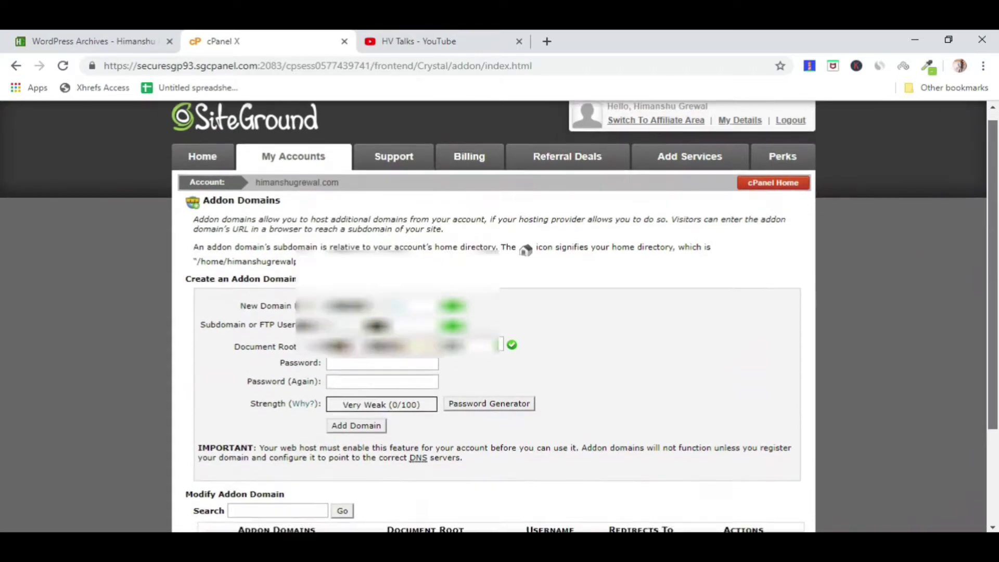
pyautogui.click(385, 332)
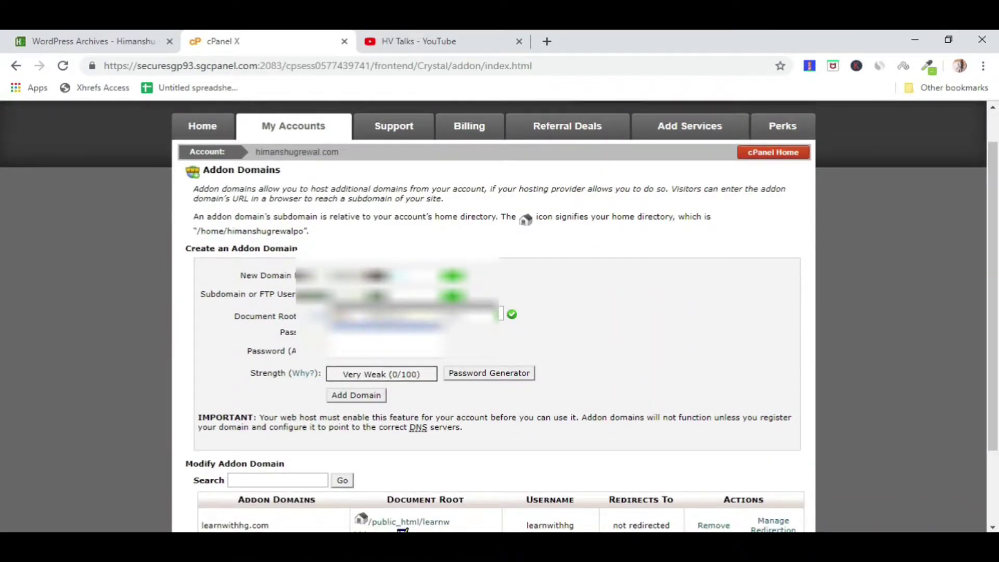
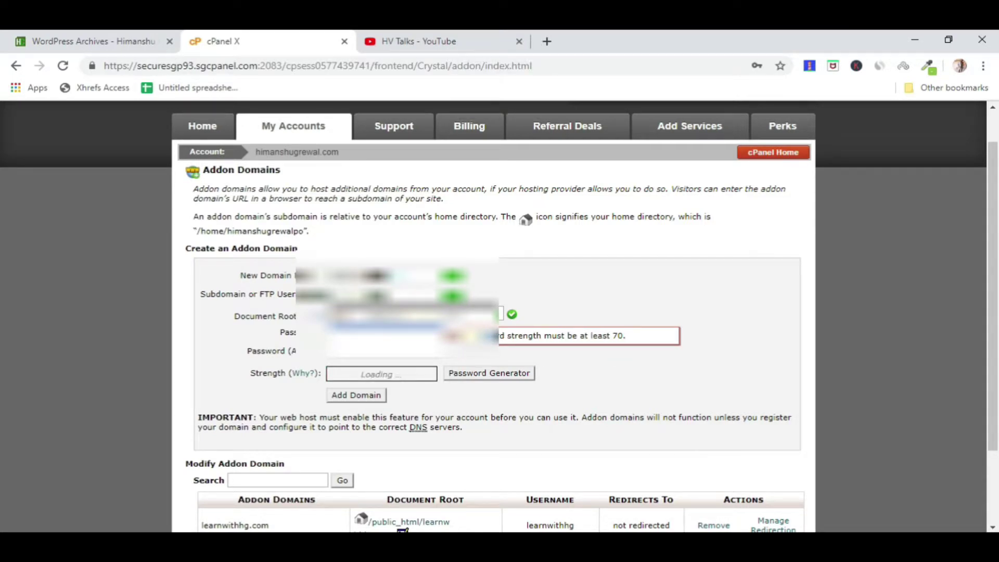
pyautogui.press('Tab')
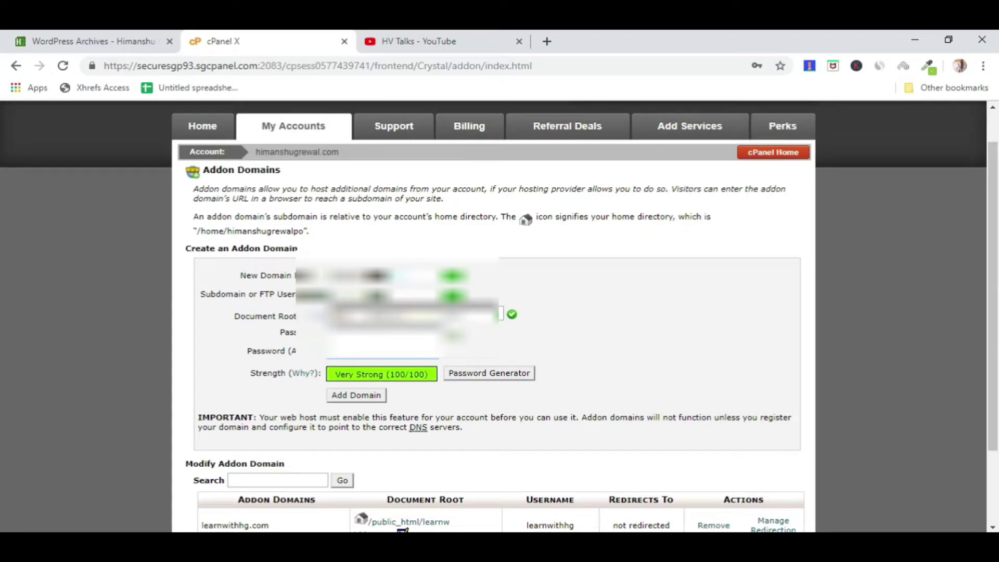
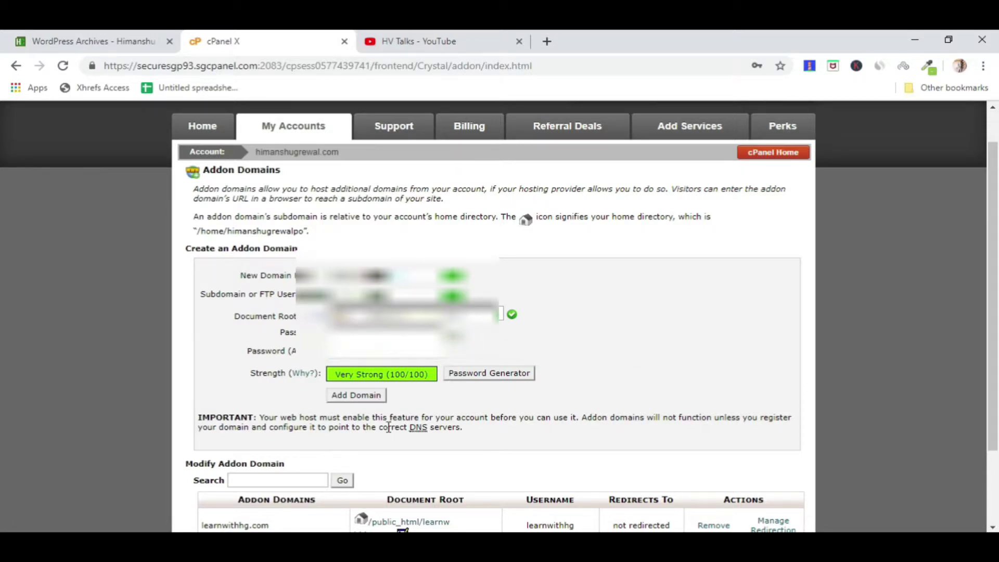
pyautogui.click(354, 399)
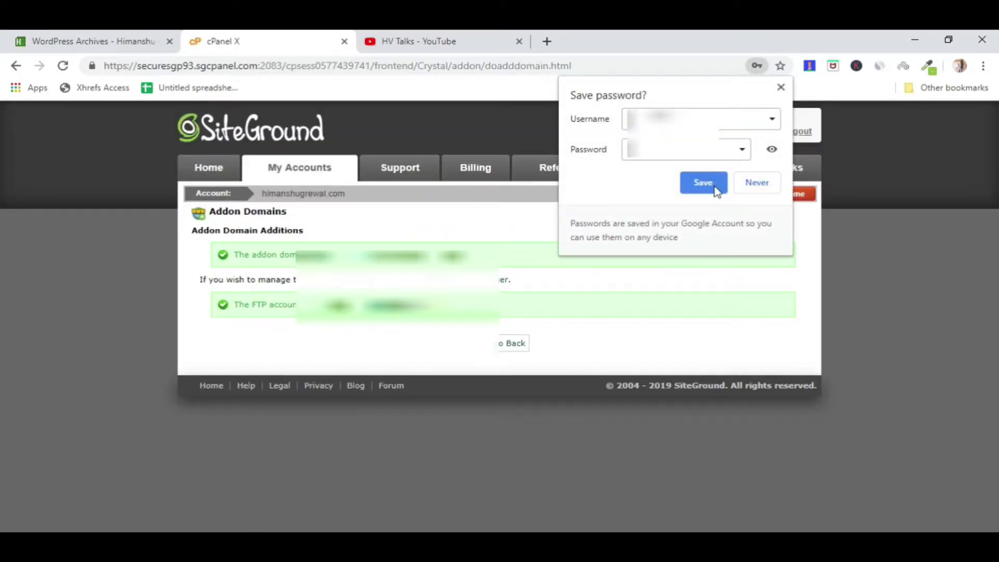
# Save the new FTP login in the browser and return to the addon domain form.
pyautogui.click(714, 183)
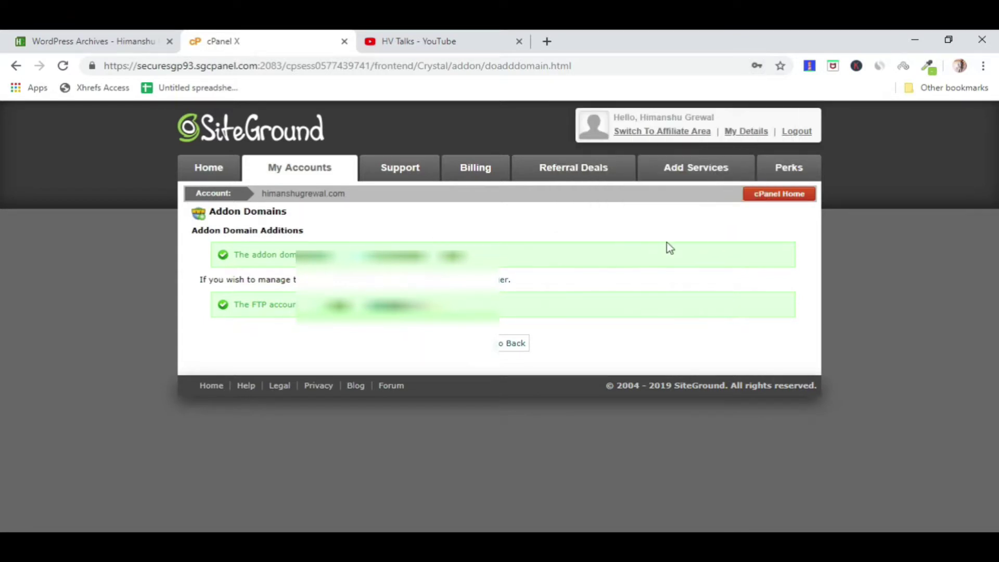
pyautogui.click(506, 348)
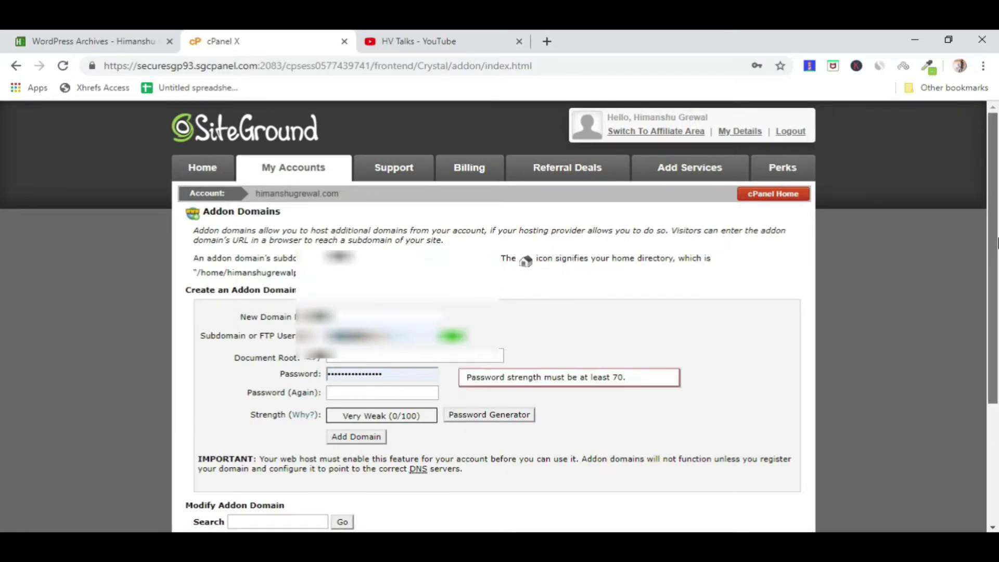
pyautogui.scroll(-1, 997, 285)
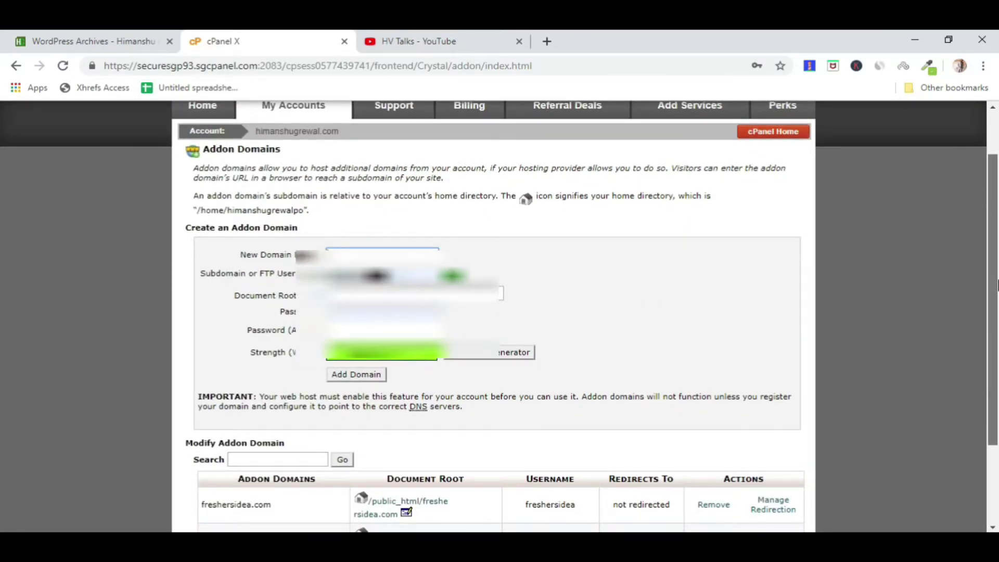
pyautogui.scroll(1, 996, 285)
# Reopen the GrowBig account's cPanel from the User Area with secure access.
pyautogui.click(198, 171)
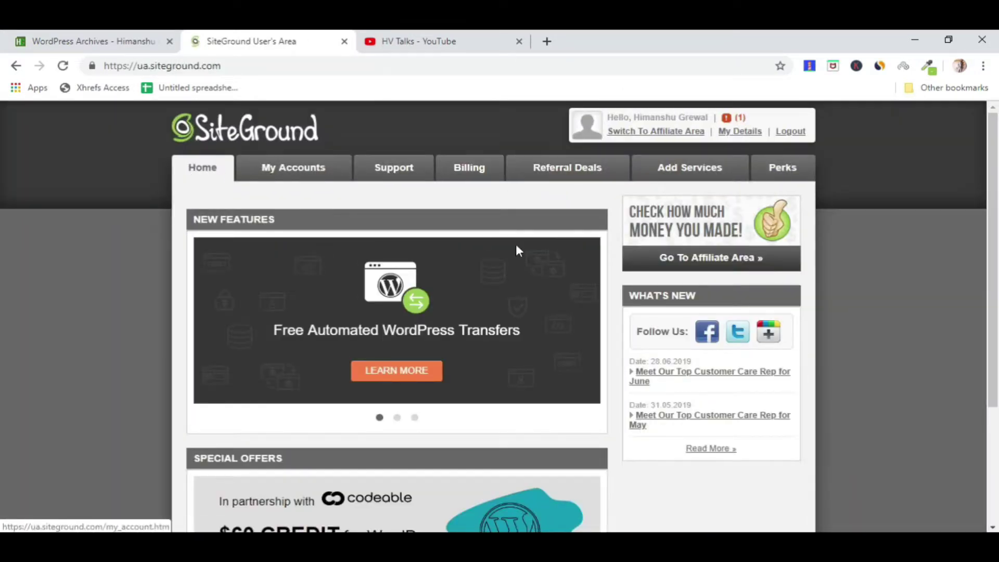
pyautogui.click(282, 181)
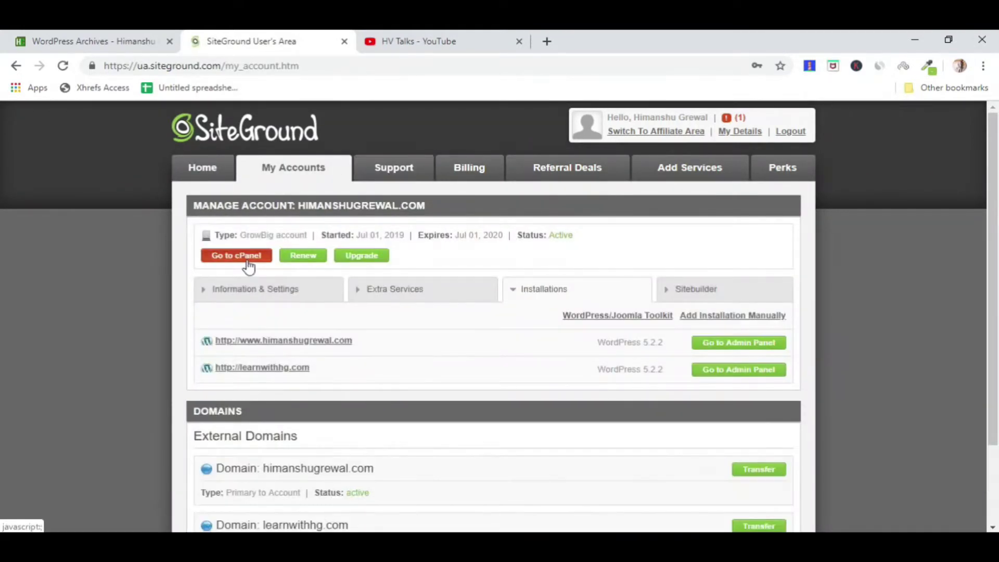
pyautogui.click(248, 266)
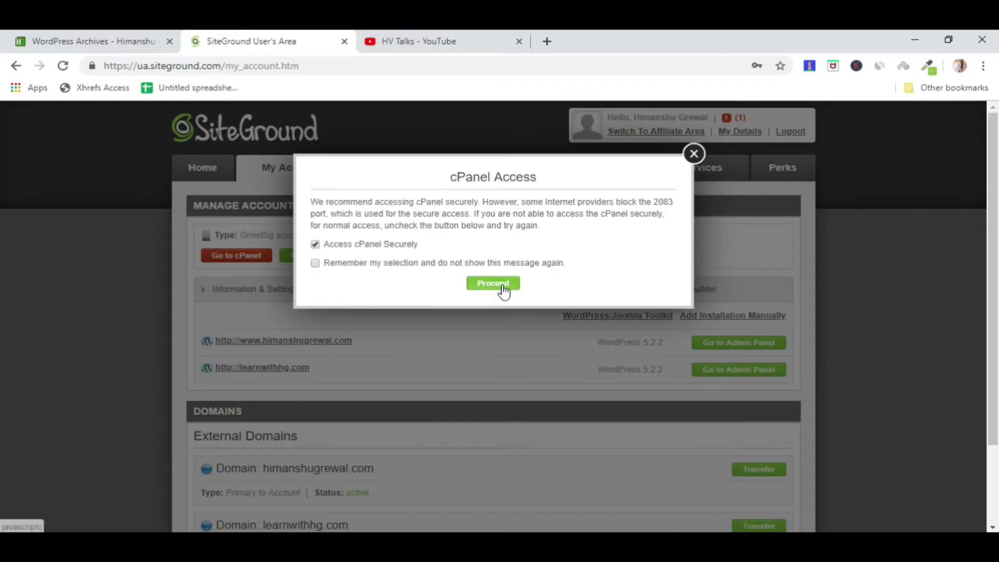
pyautogui.click(493, 284)
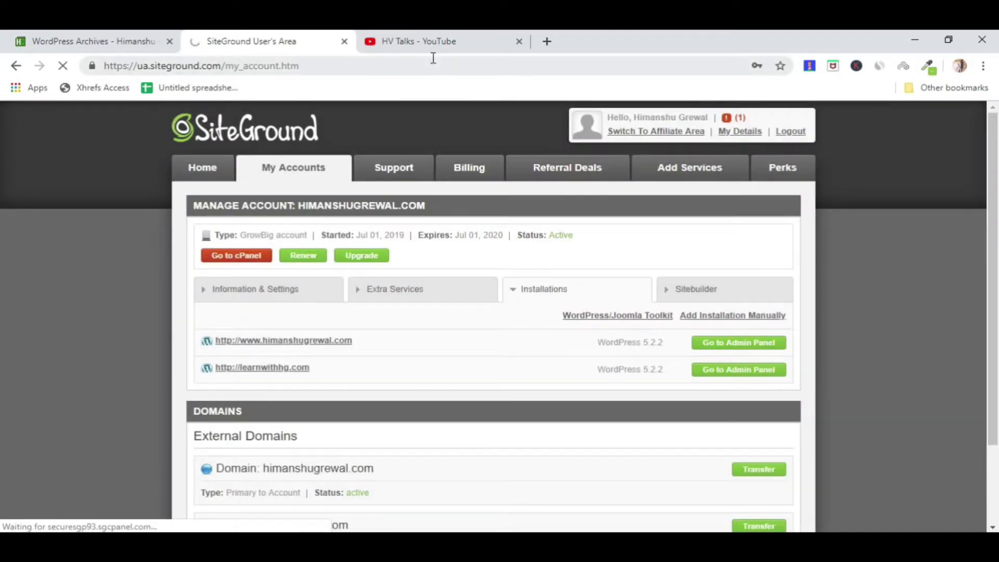
pyautogui.click(94, 35)
pyautogui.click(267, 32)
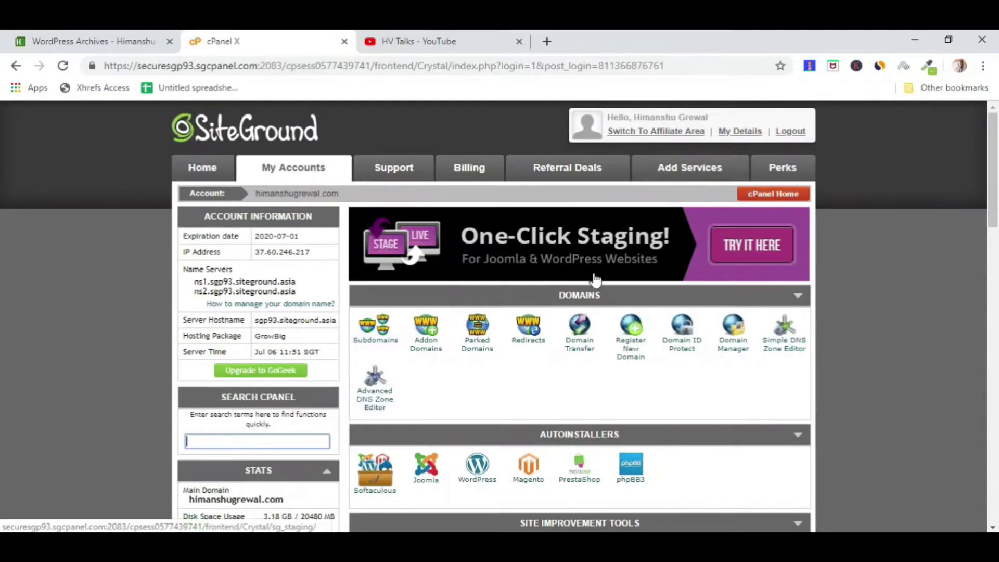
# Dismiss the mail notification and open WordPress under cPanel's Autoinstallers.
pyautogui.scroll(-4, 821, 230)
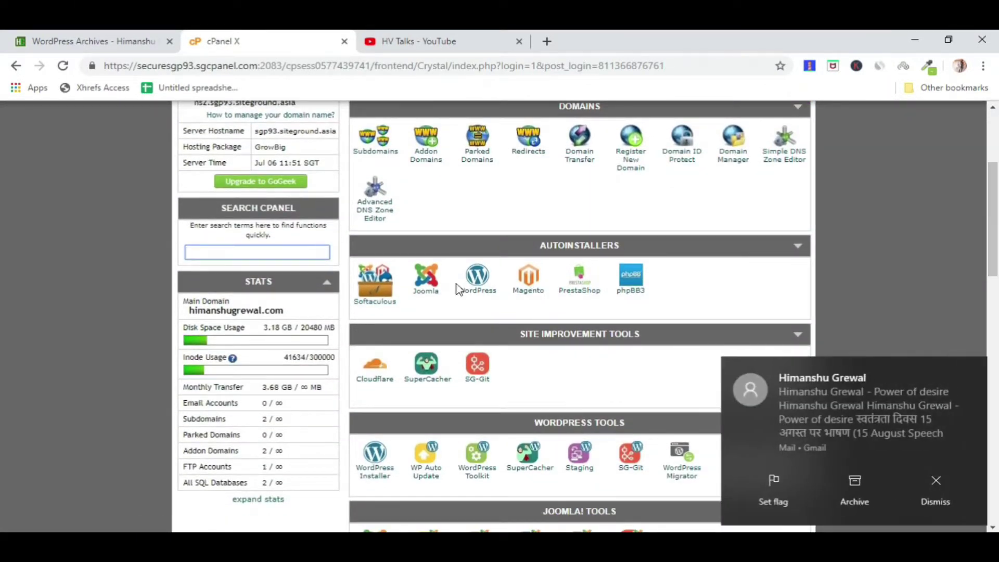
pyautogui.click(929, 485)
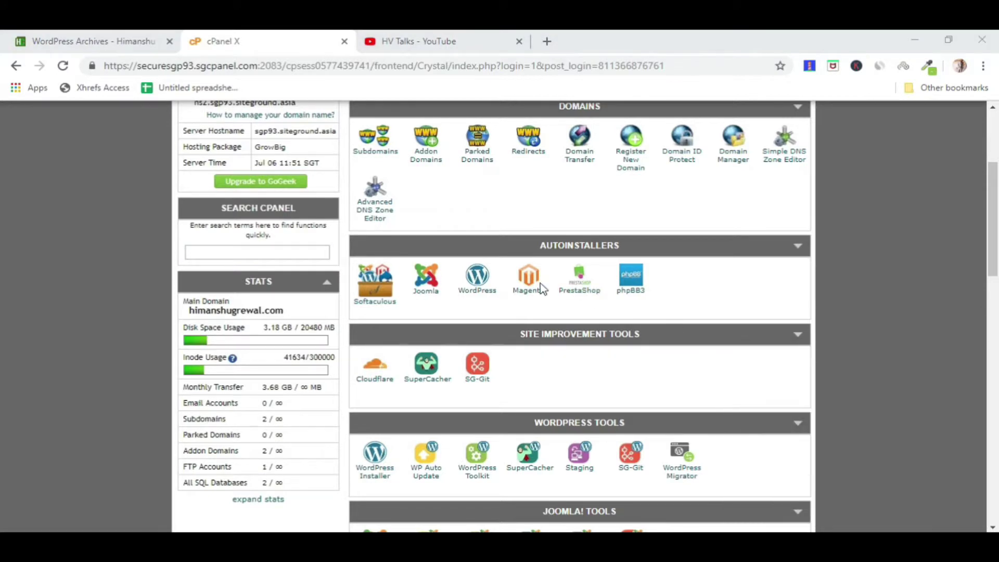
pyautogui.click(479, 289)
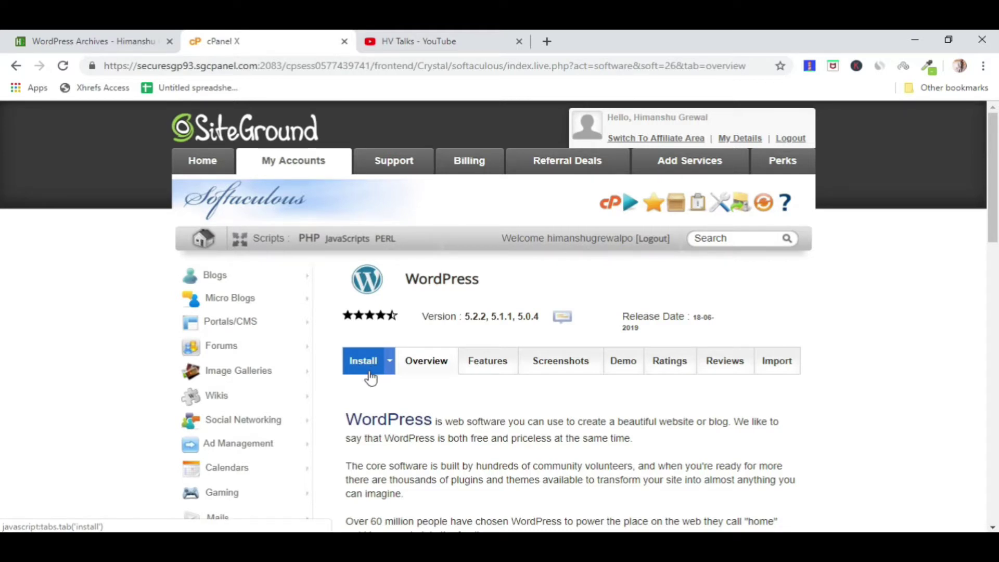
# Open the WordPress Install form and keep version 5.2.2.
pyautogui.click(370, 373)
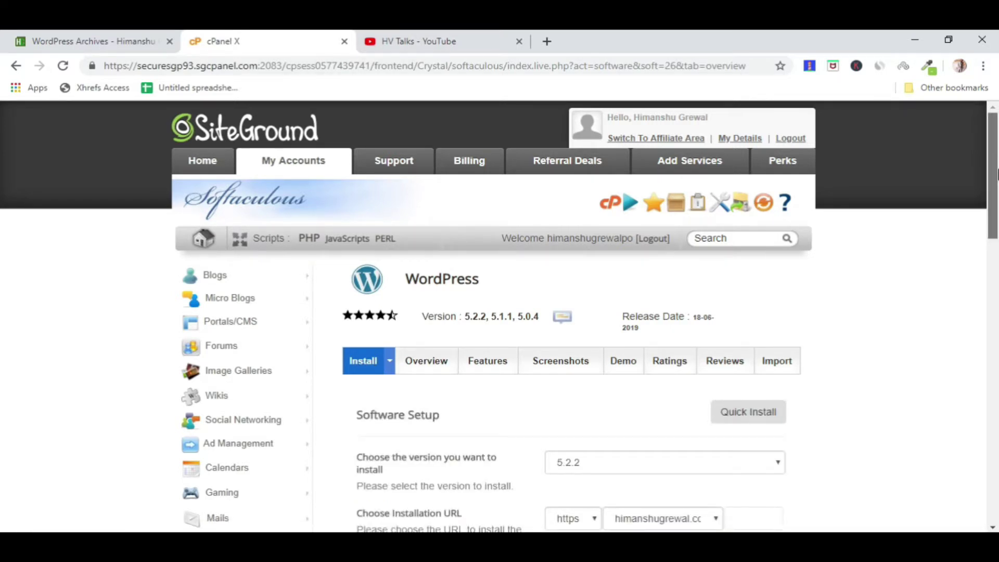
pyautogui.scroll(-5, 998, 174)
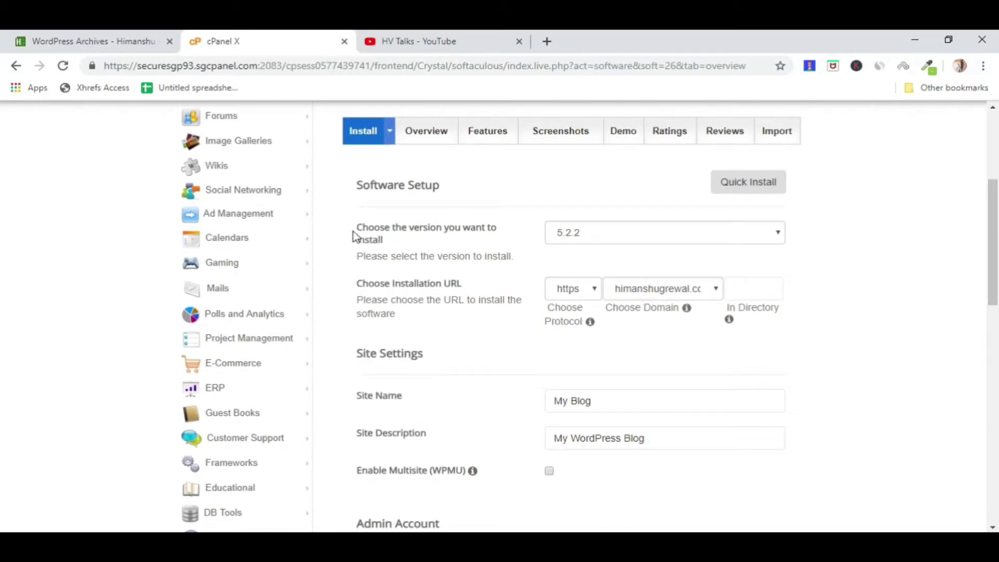
pyautogui.moveTo(357, 229); pyautogui.dragTo(466, 243)
pyautogui.click(466, 243)
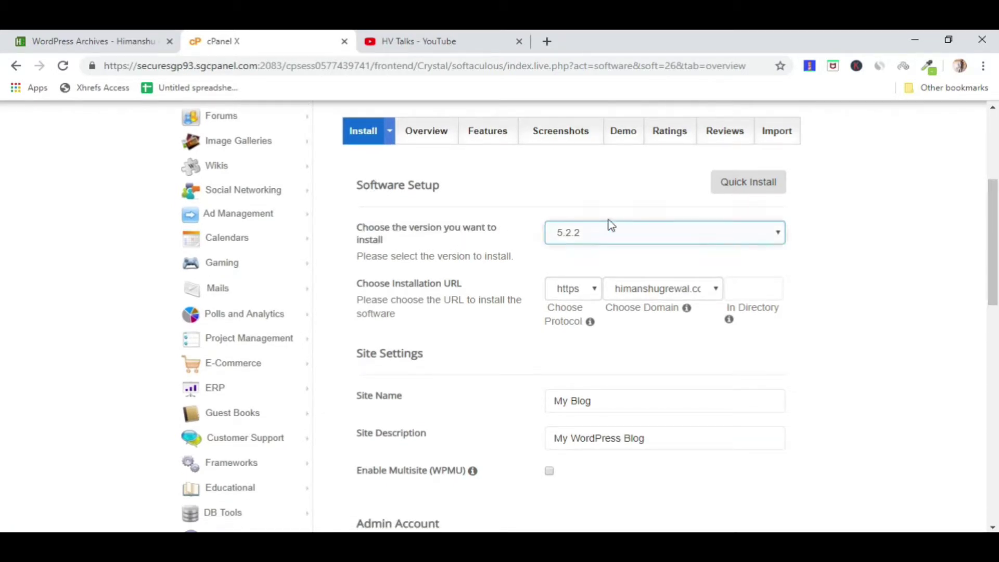
pyautogui.click(629, 232)
pyautogui.click(639, 237)
pyautogui.click(582, 293)
pyautogui.click(581, 293)
pyautogui.click(582, 292)
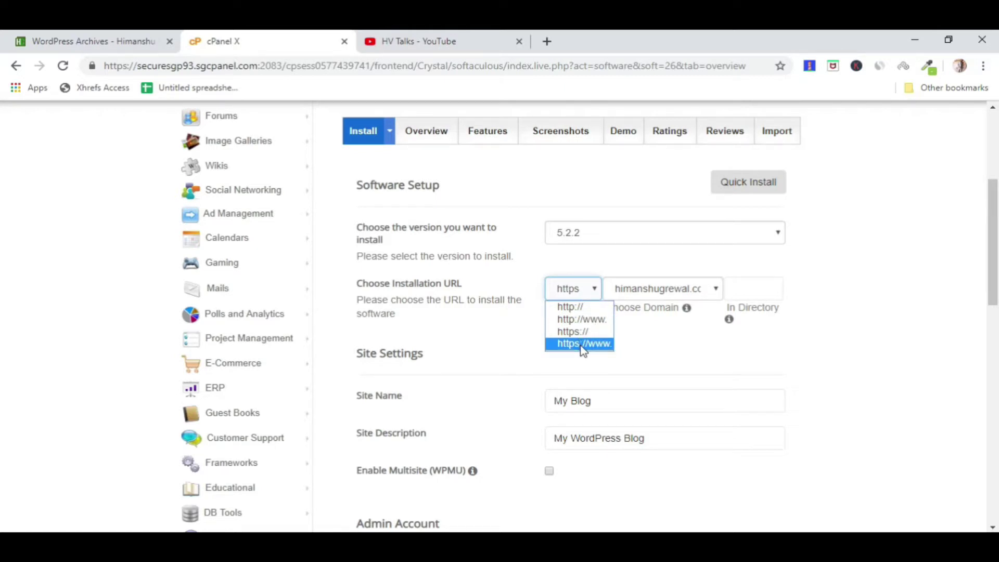
pyautogui.click(583, 344)
pyautogui.click(578, 288)
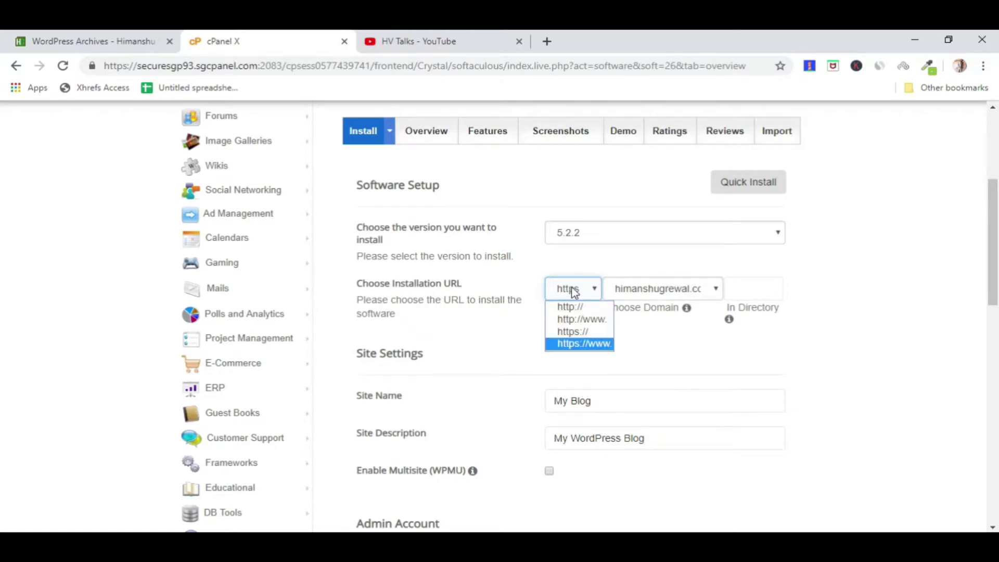
pyautogui.click(585, 344)
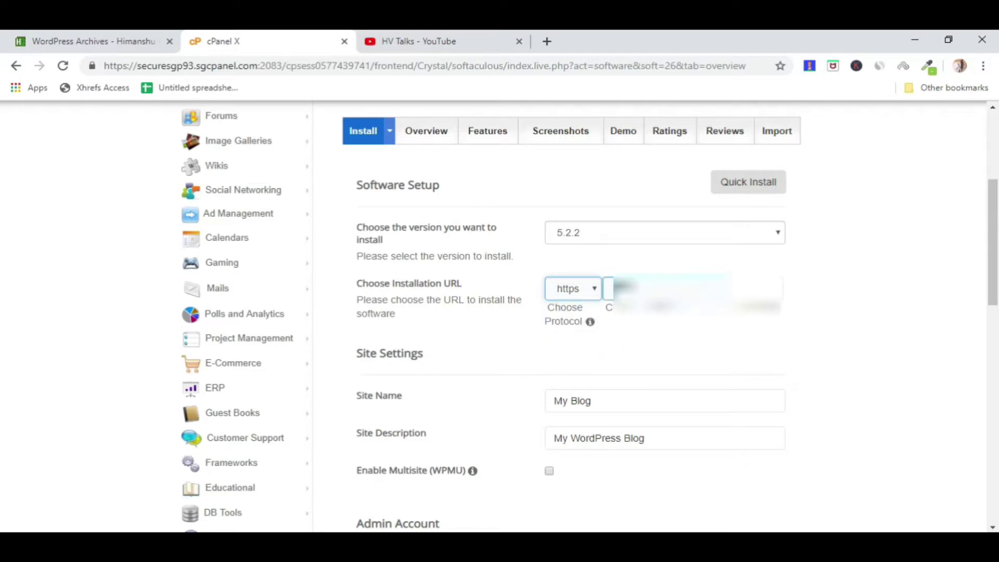
pyautogui.click(692, 288)
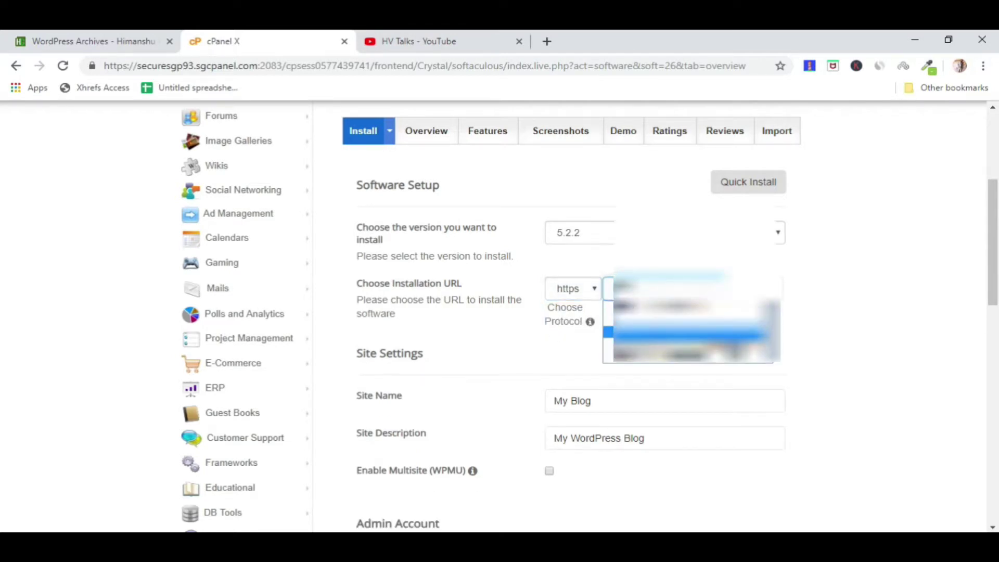
pyautogui.press('Return')
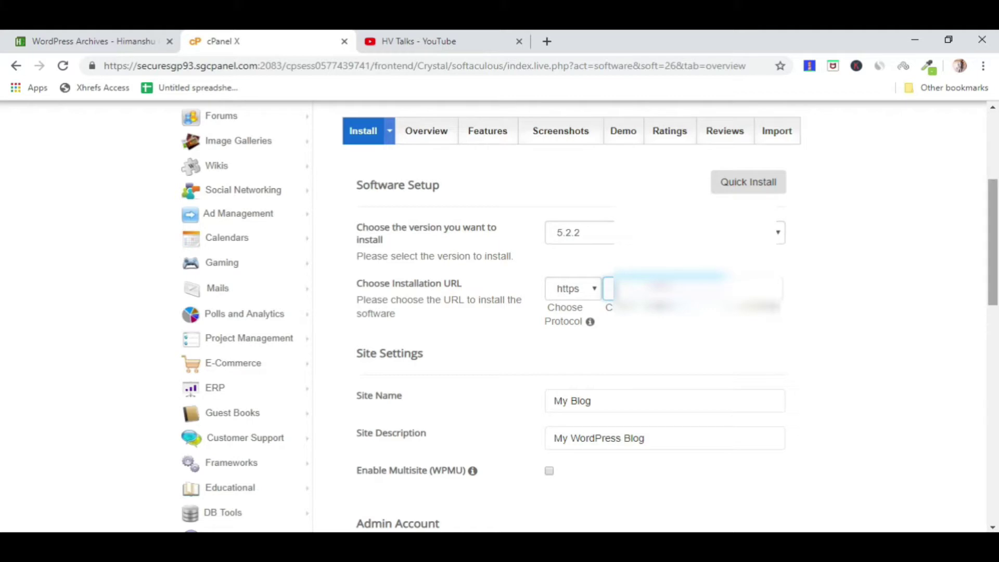
# Scroll down to the Site Settings section of the install form.
pyautogui.scroll(-2, 590, 316)
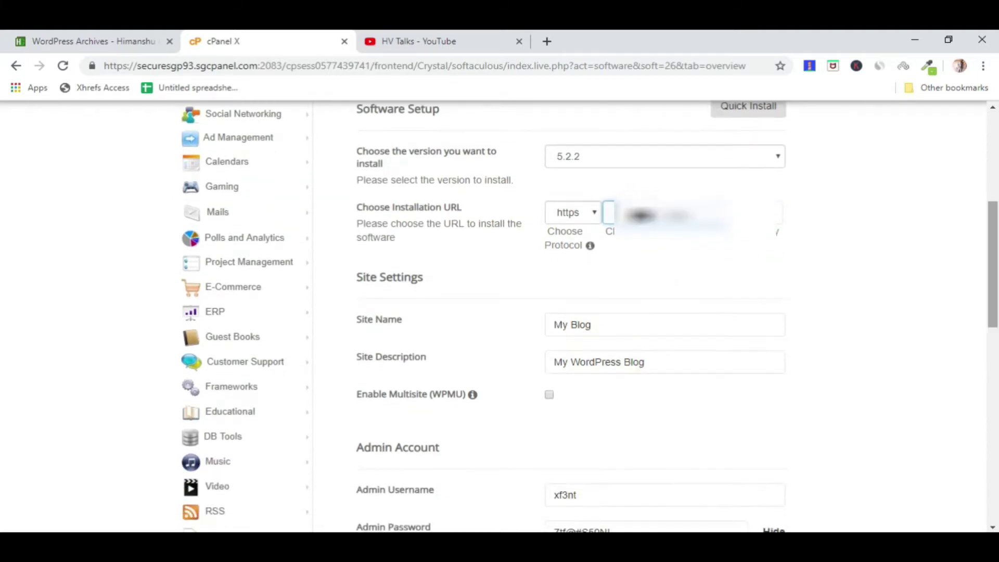
pyautogui.click(615, 330)
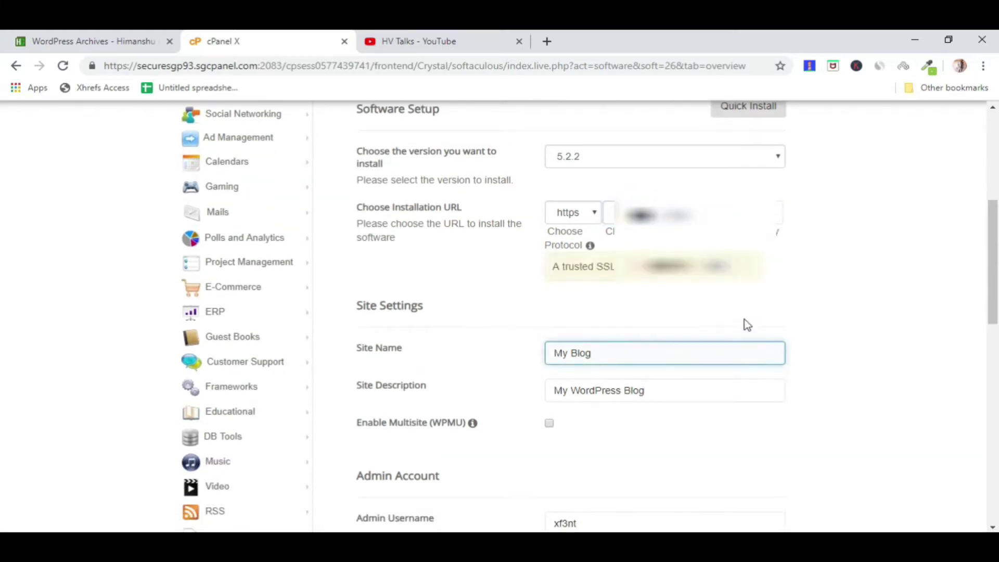
pyautogui.click(966, 279)
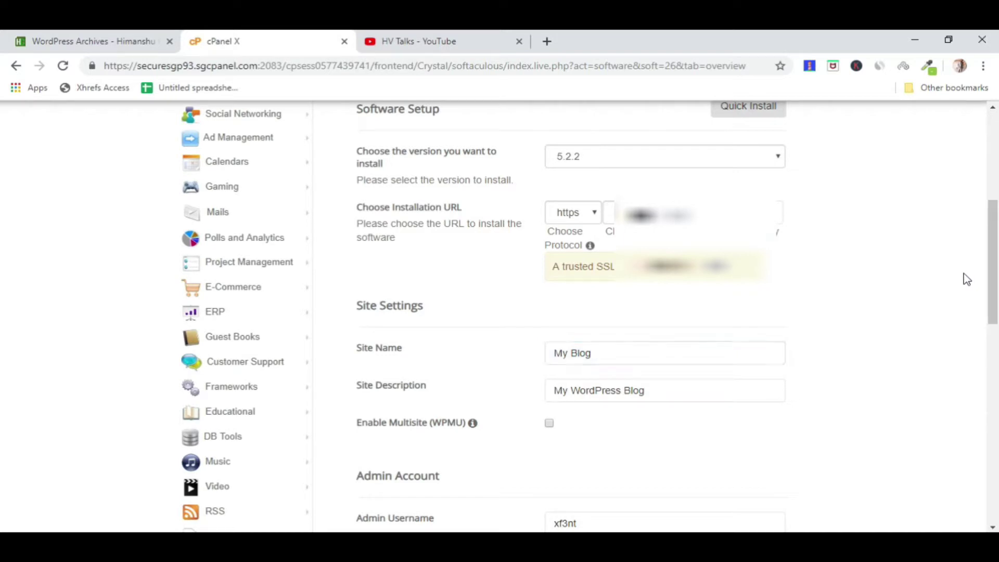
pyautogui.scroll(-3, 996, 277)
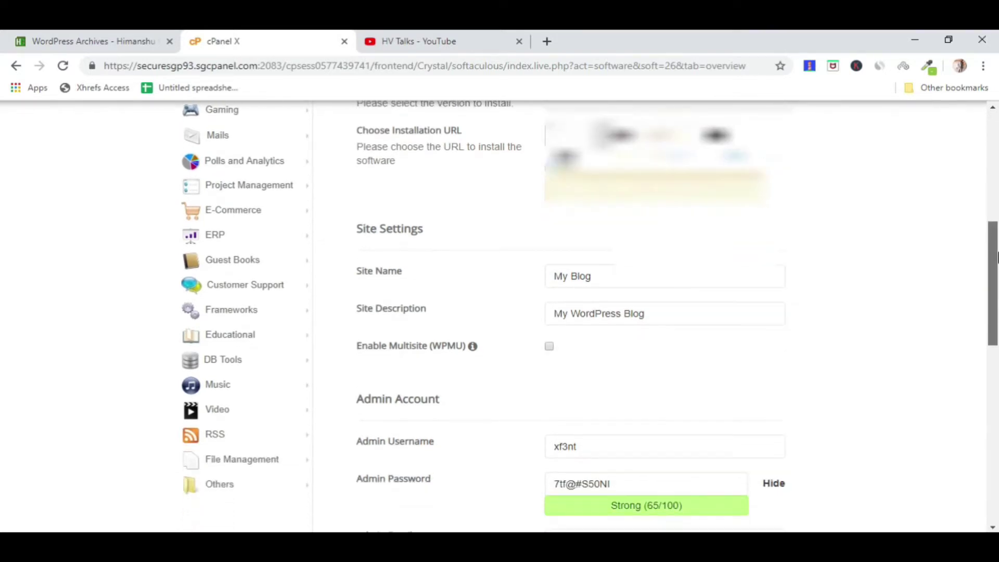
pyautogui.scroll(-1, 996, 276)
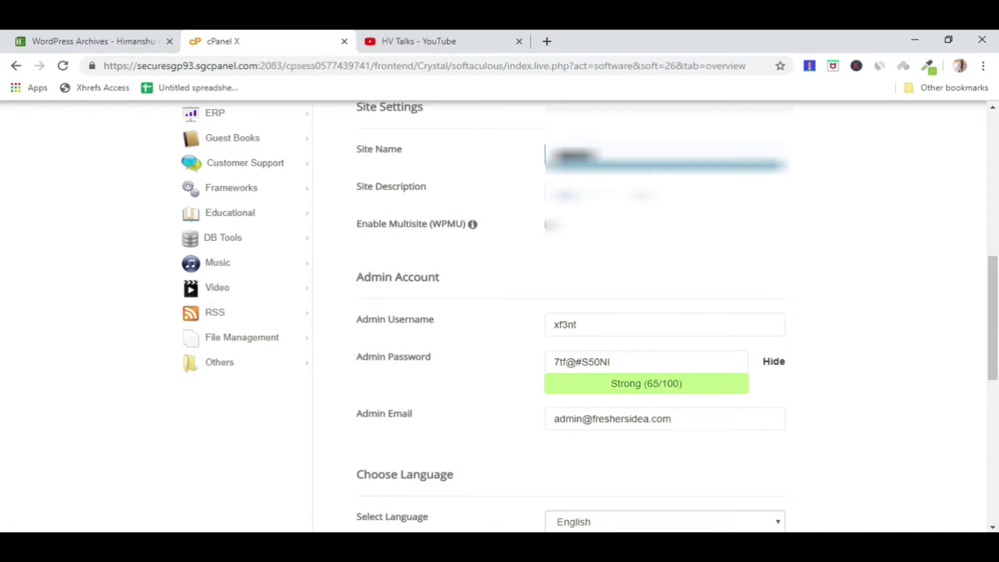
# Replace the site name My Blog with 'Make Money Online'.
pyautogui.moveTo(457, 165); pyautogui.dragTo(353, 152)
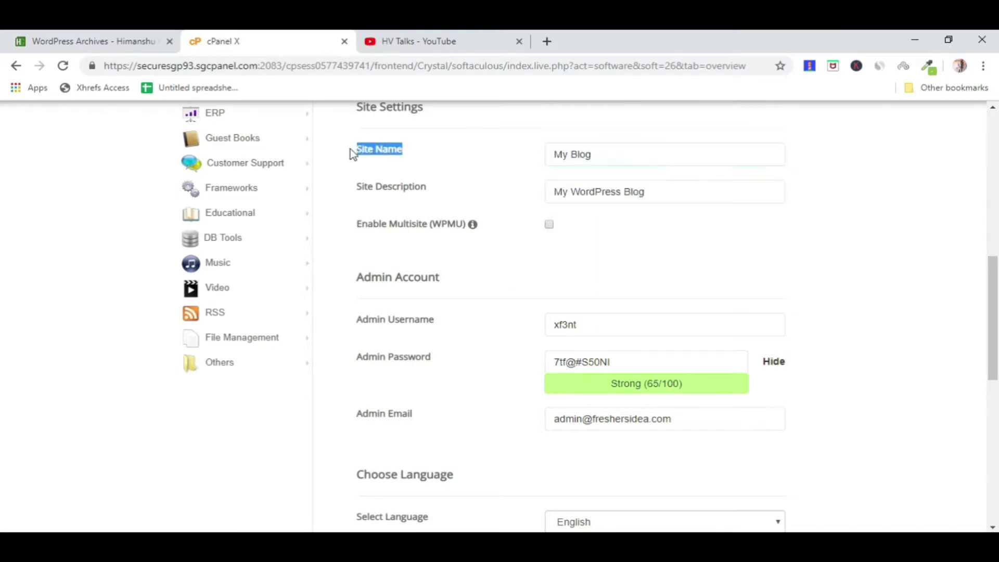
pyautogui.moveTo(631, 156); pyautogui.dragTo(513, 156)
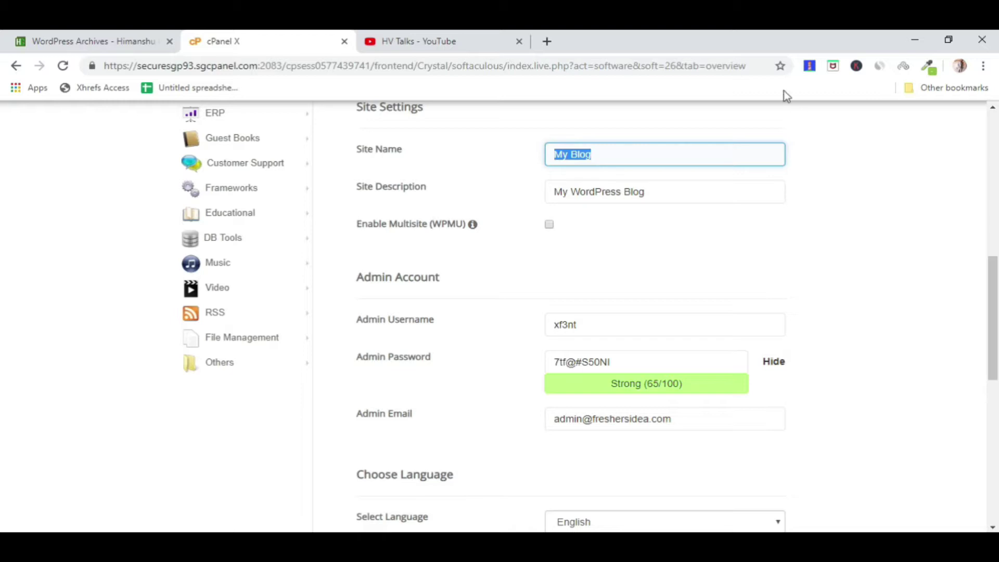
pyautogui.press('capslock')
pyautogui.write('M')
pyautogui.press('capslock')
pyautogui.write('ake')
pyautogui.press('capslock')
pyautogui.write('Money')
pyautogui.press('capslock')
pyautogui.write('O')
pyautogui.press('capslock')
pyautogui.write('nline')
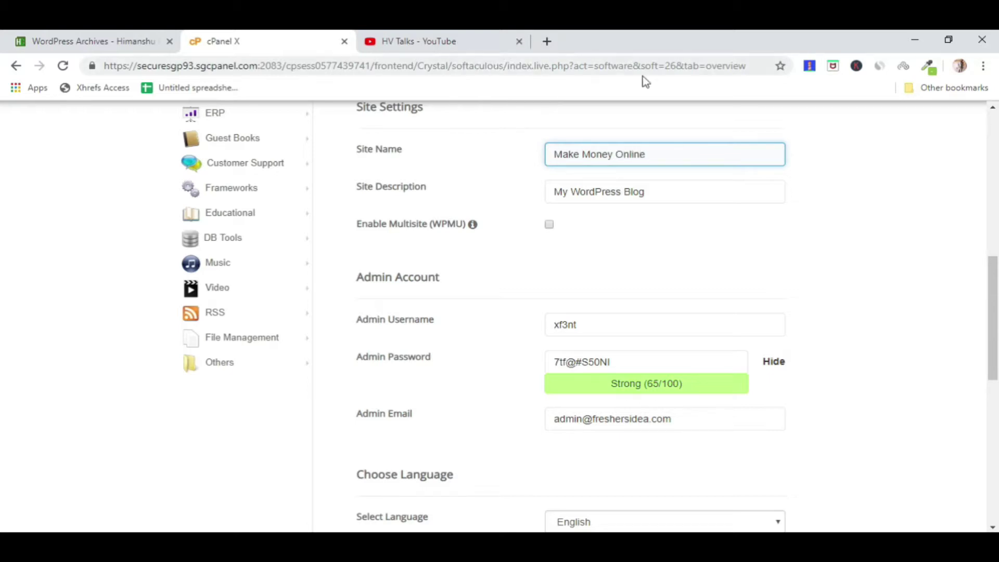
# Replace the site description with the Hindi text 'घर बैठे पैसे कमाए'.
pyautogui.moveTo(649, 191); pyautogui.dragTo(438, 210)
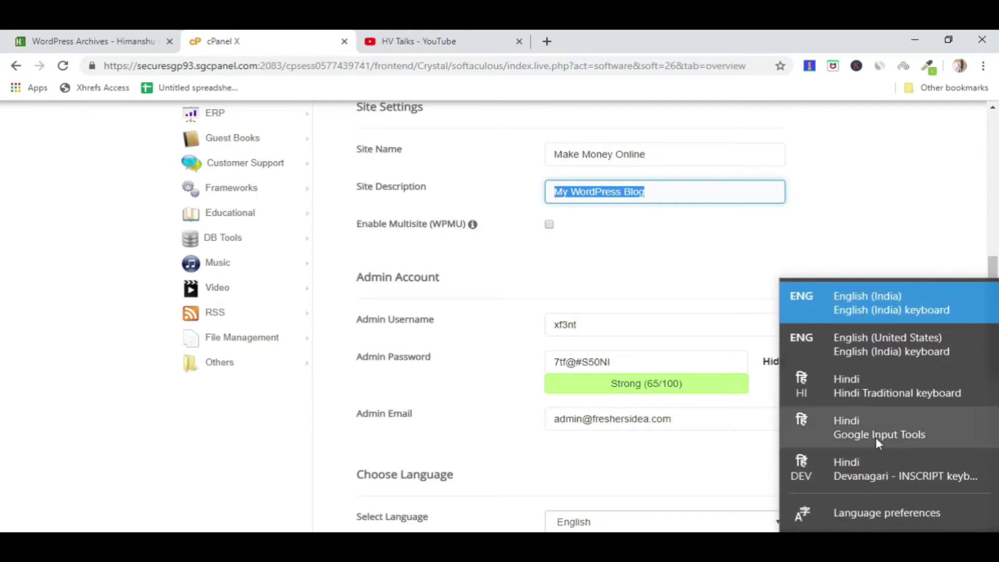
pyautogui.click(870, 435)
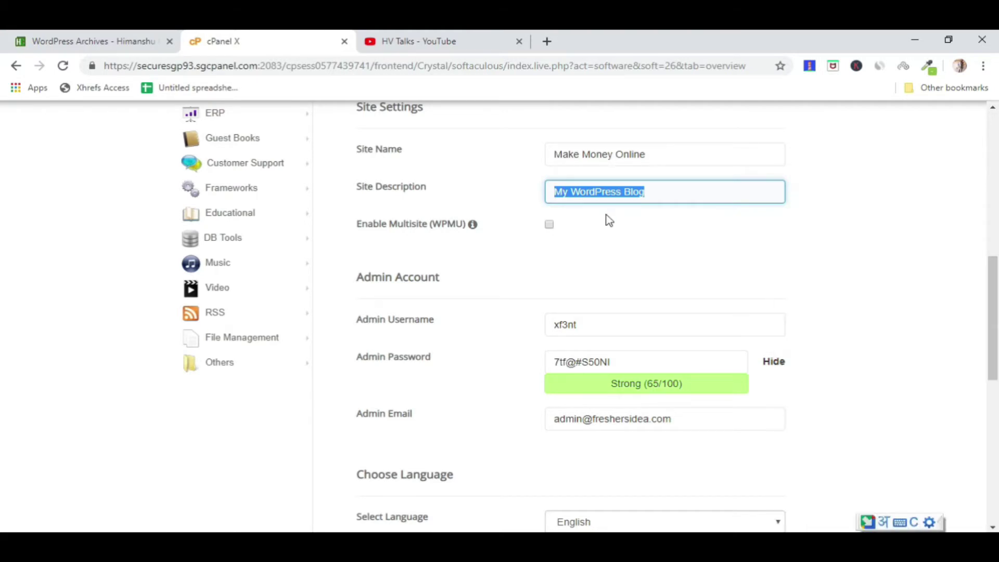
pyautogui.write('घर baithe')
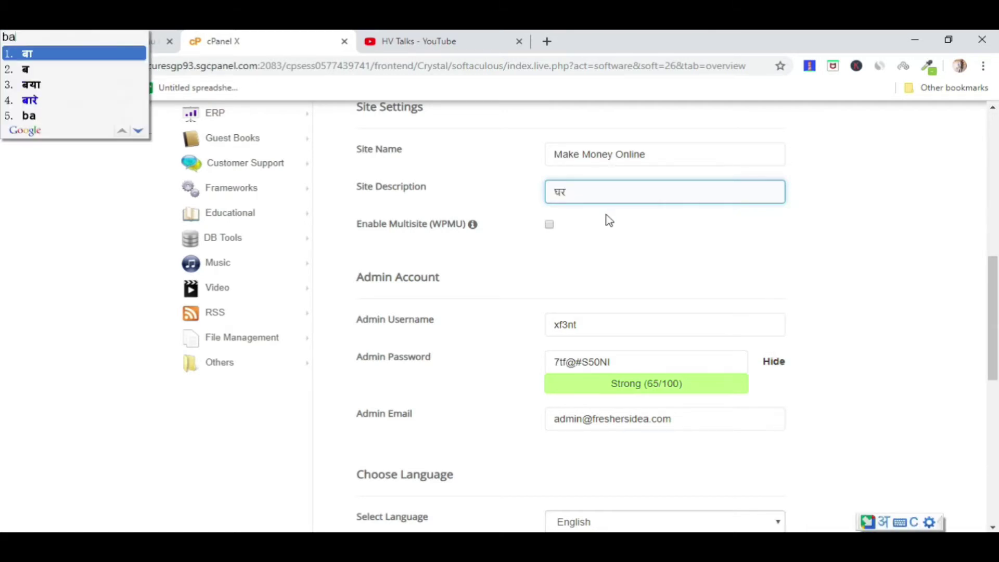
pyautogui.write(' paise kama')
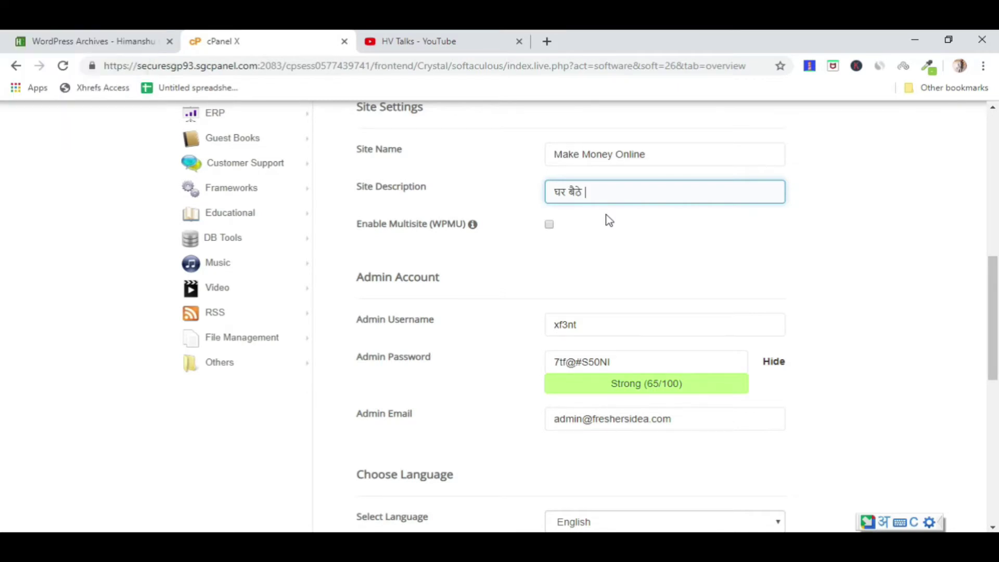
pyautogui.write('ye')
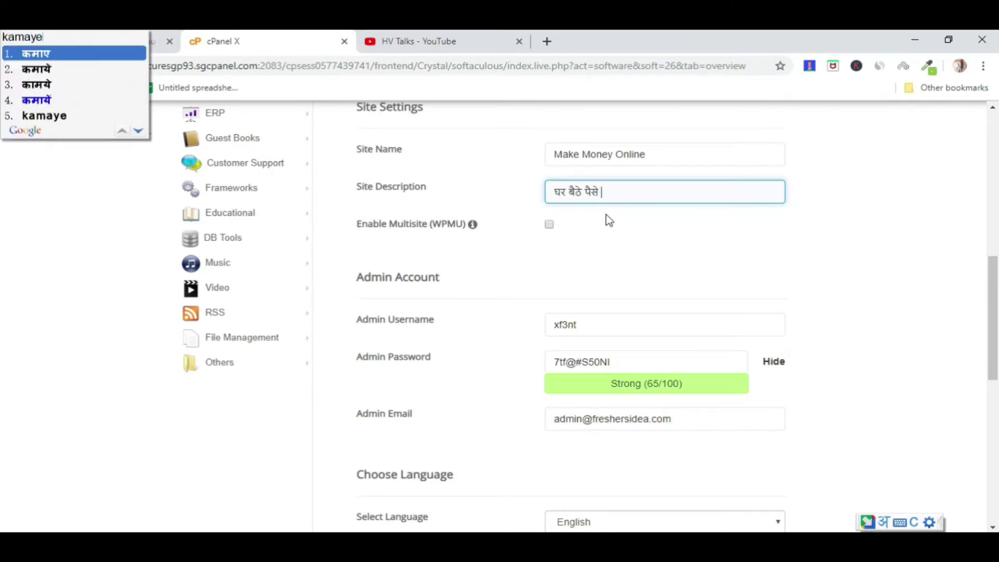
pyautogui.press('Return')
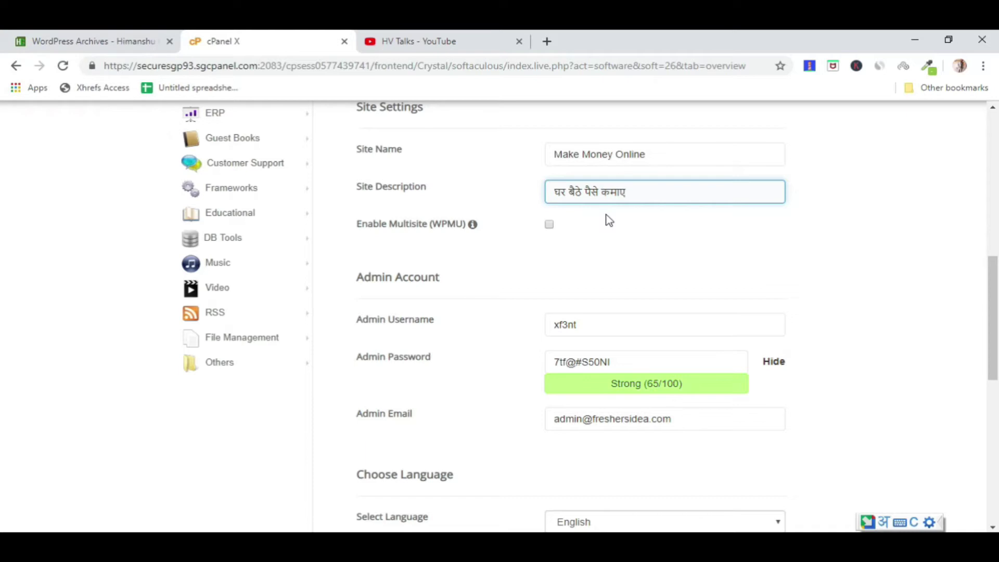
pyautogui.click(947, 279)
# Switch the keyboard input language back to English (India).
pyautogui.click(868, 522)
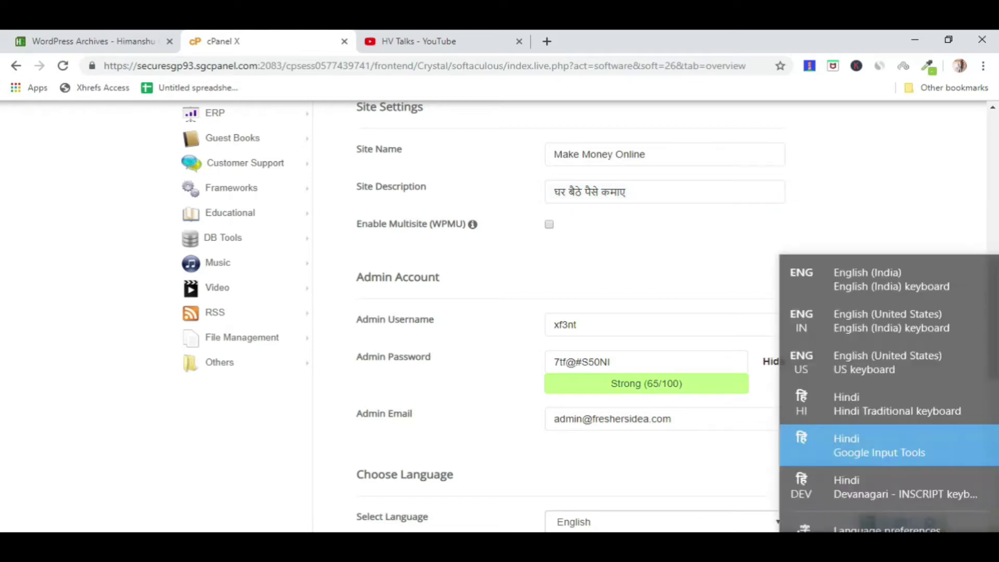
pyautogui.click(853, 308)
pyautogui.moveTo(997, 337); pyautogui.dragTo(997, 351)
pyautogui.moveTo(455, 276); pyautogui.dragTo(355, 280)
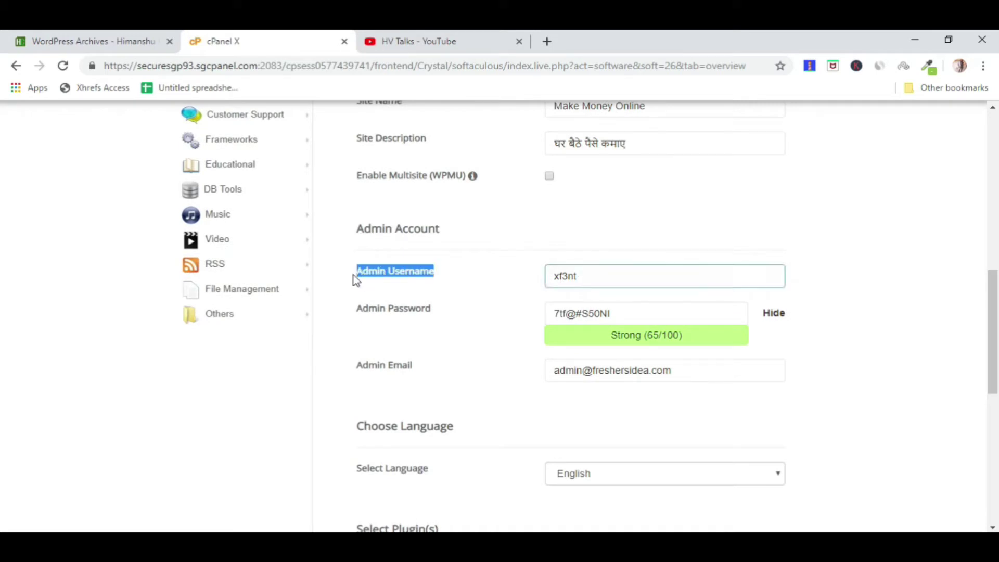
# Replace the suggested admin username with a custom one.
pyautogui.click(613, 279)
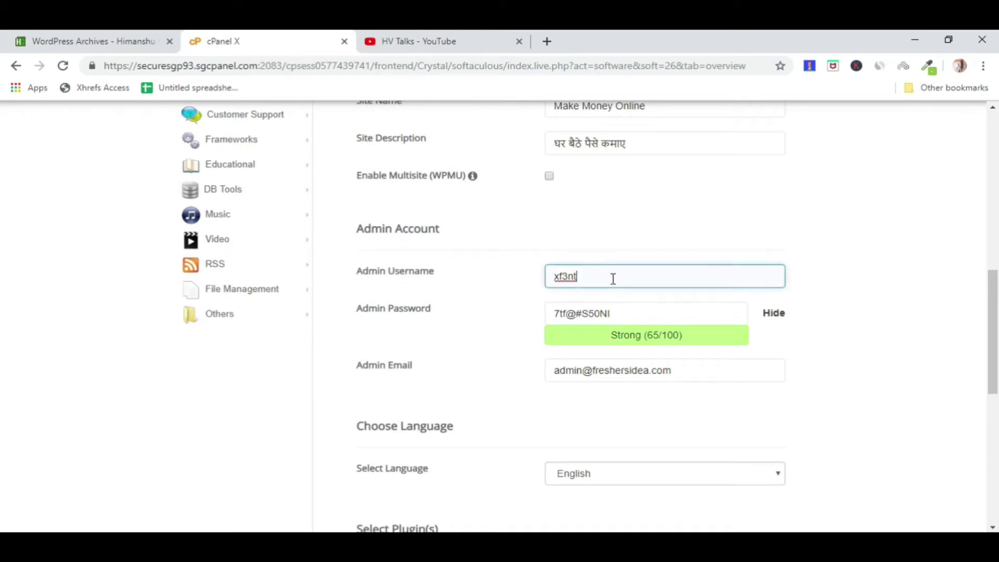
pyautogui.hotkey('ctrl', 'a')
pyautogui.press('capslock')
pyautogui.press('capslock')
pyautogui.press('BackSpace')
pyautogui.write('xf3nt')
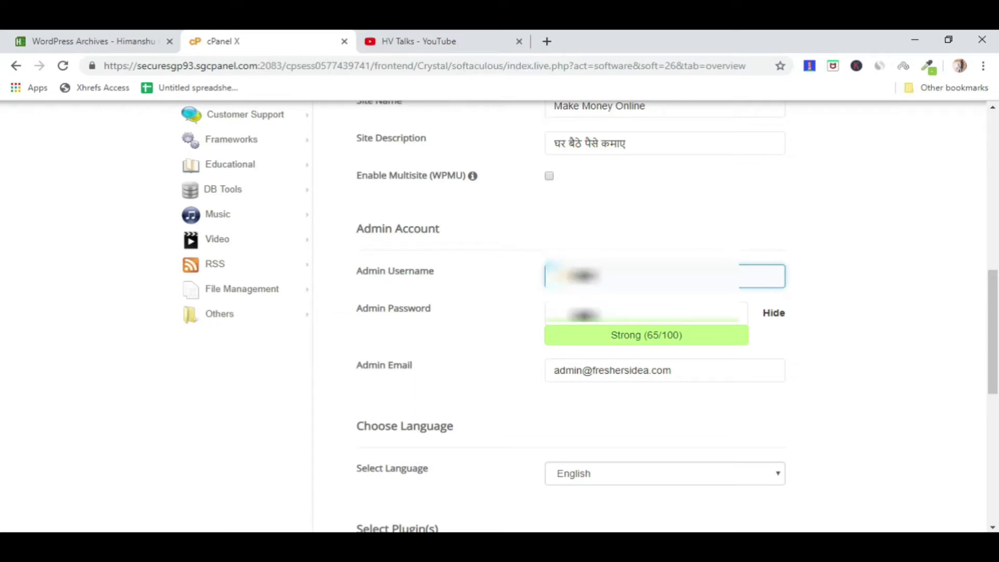
pyautogui.write('1234')
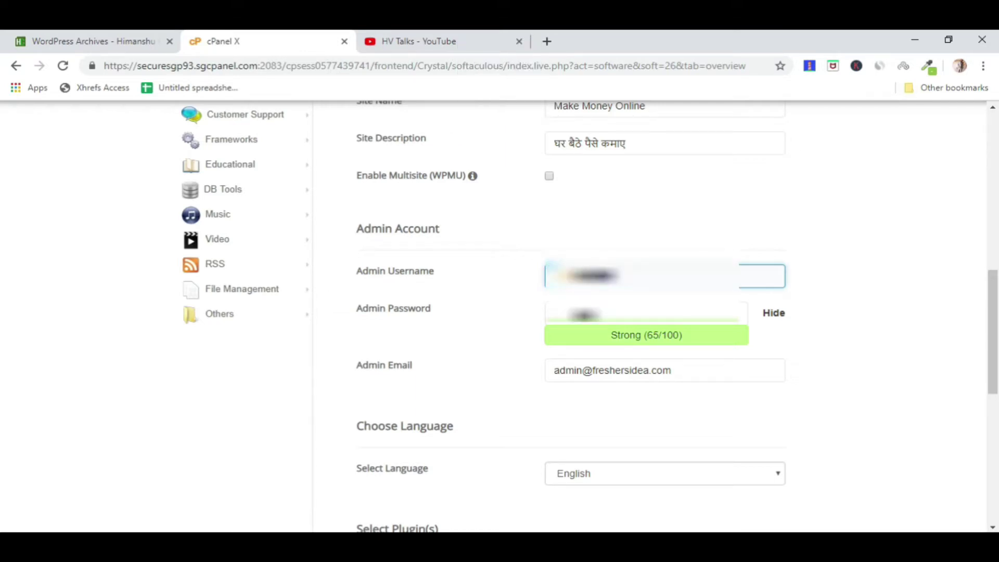
pyautogui.write('1234')
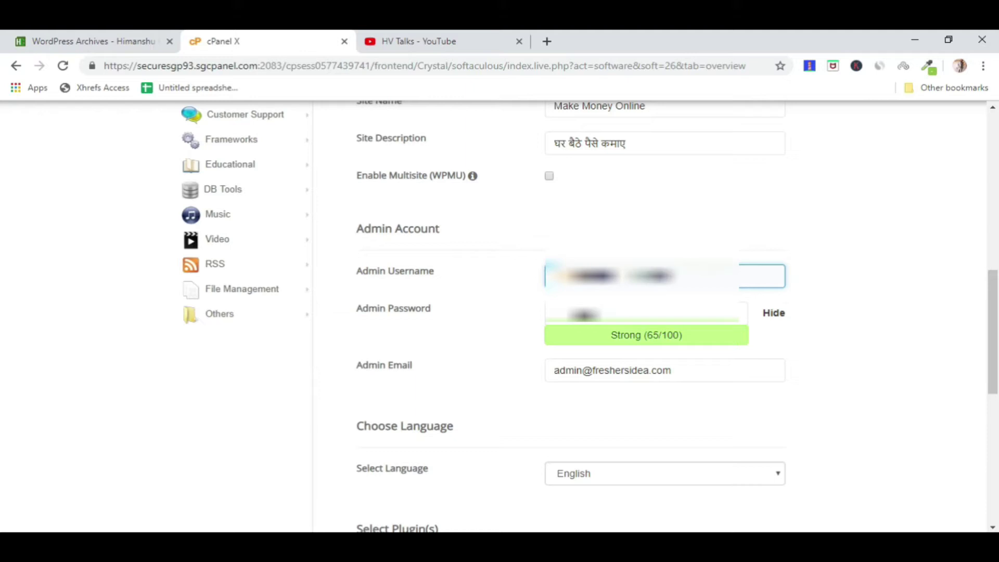
pyautogui.write('56789')
# Enter a custom strong admin password.
pyautogui.press('Tab')
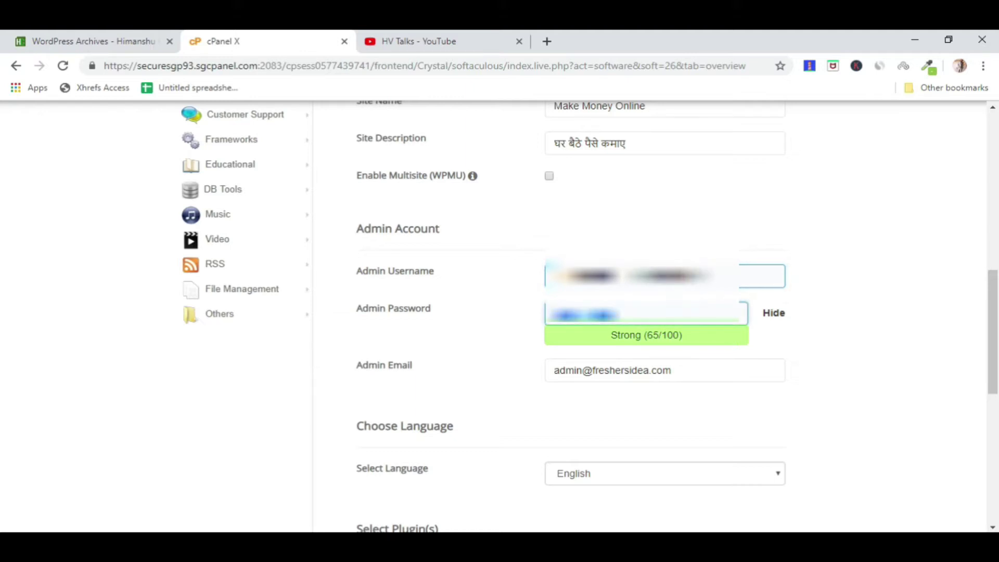
pyautogui.press('capslock')
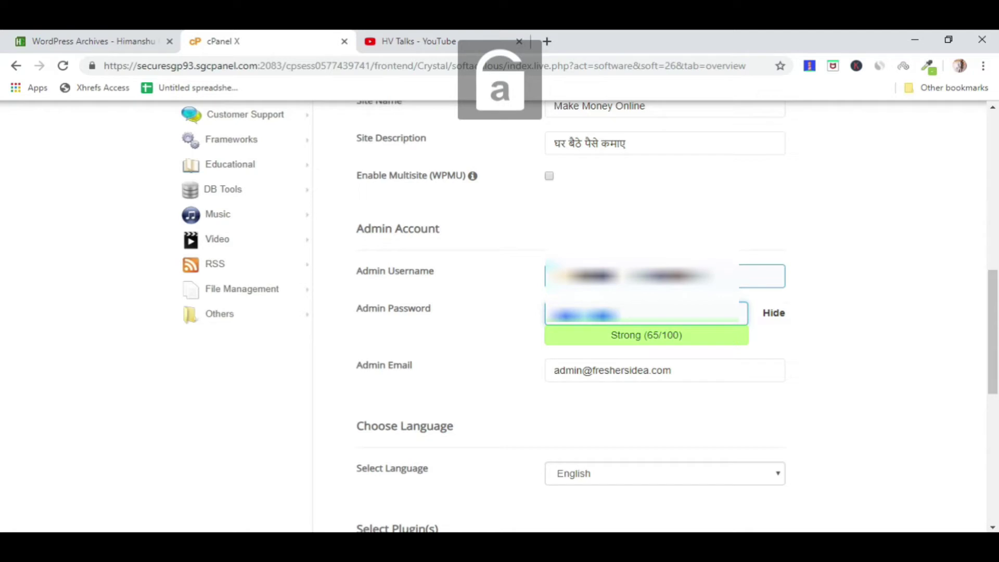
pyautogui.press('capslock')
pyautogui.press('capslock')
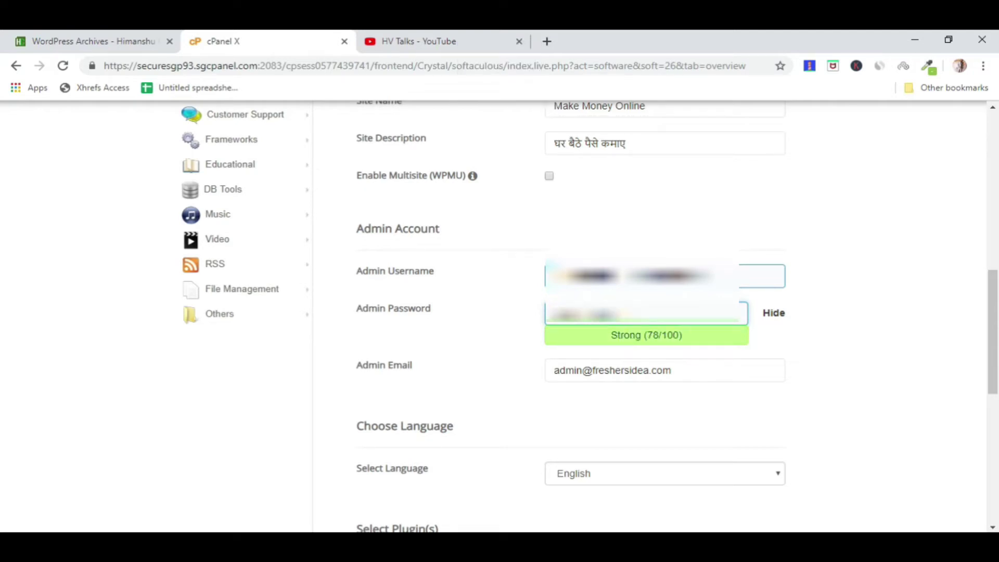
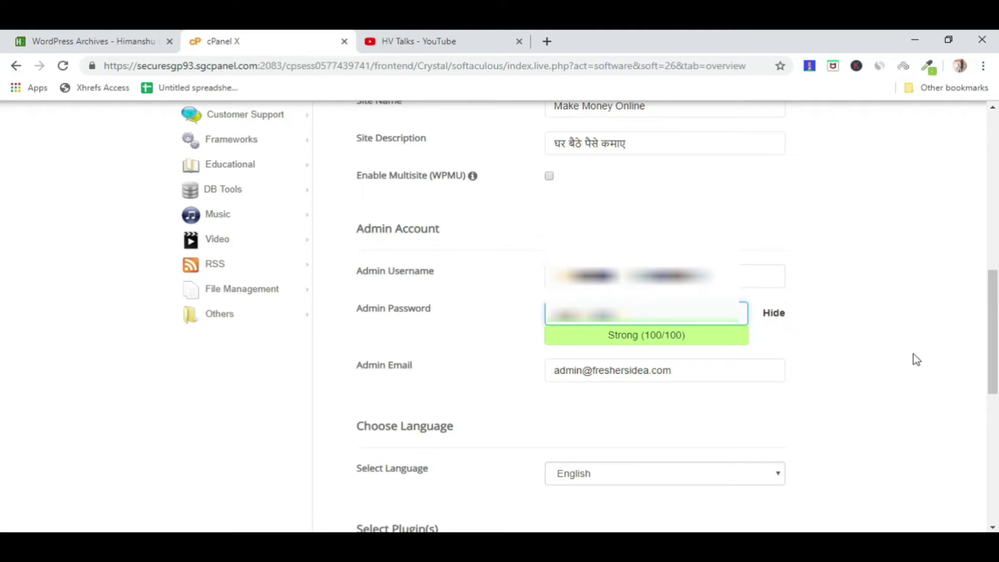
# Set the admin e-mail to the owner's address using the browser's autofill suggestion.
pyautogui.moveTo(702, 370); pyautogui.dragTo(501, 383)
pyautogui.press('BackSpace')
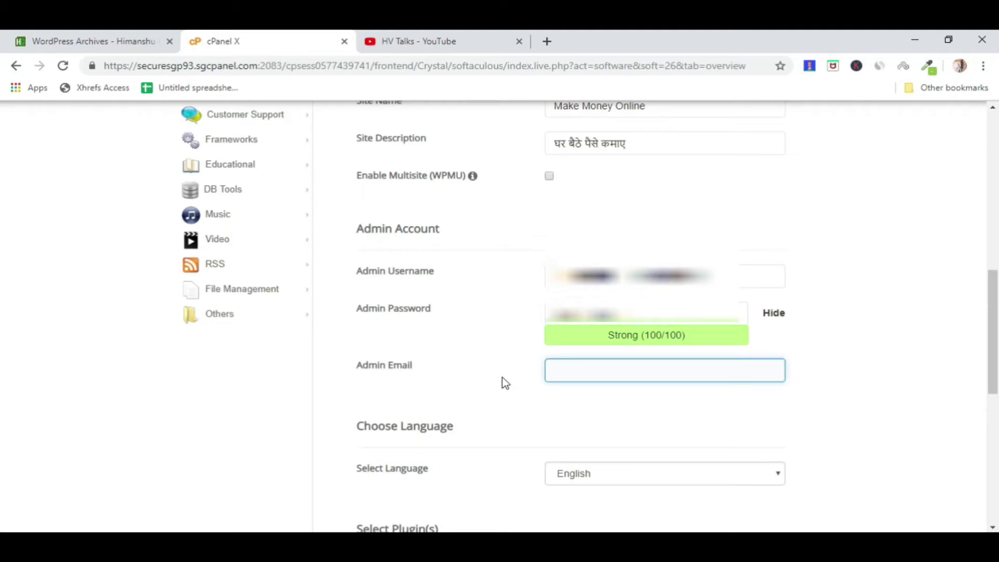
pyautogui.write('h')
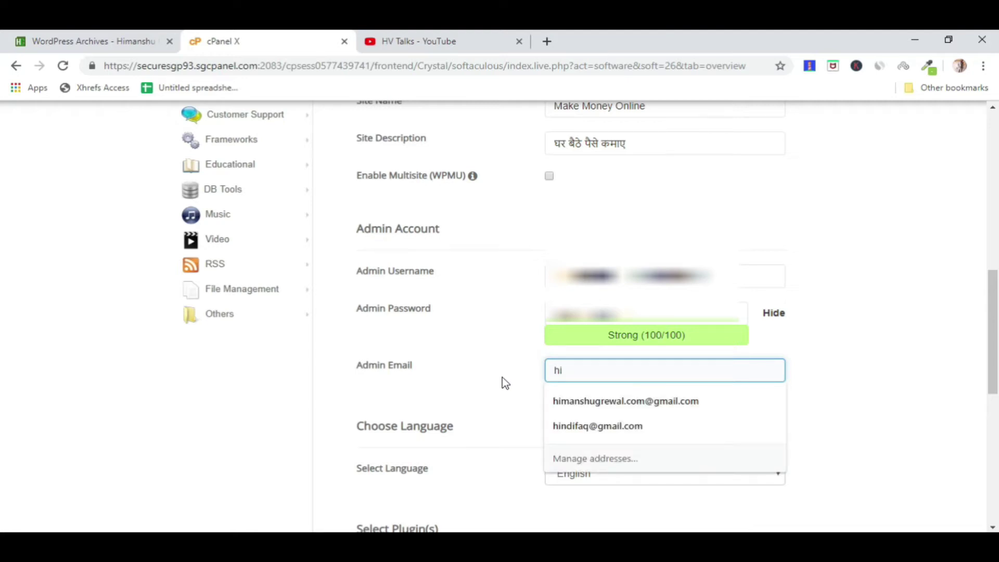
pyautogui.write('i')
pyautogui.press('Down')
pyautogui.press('Return')
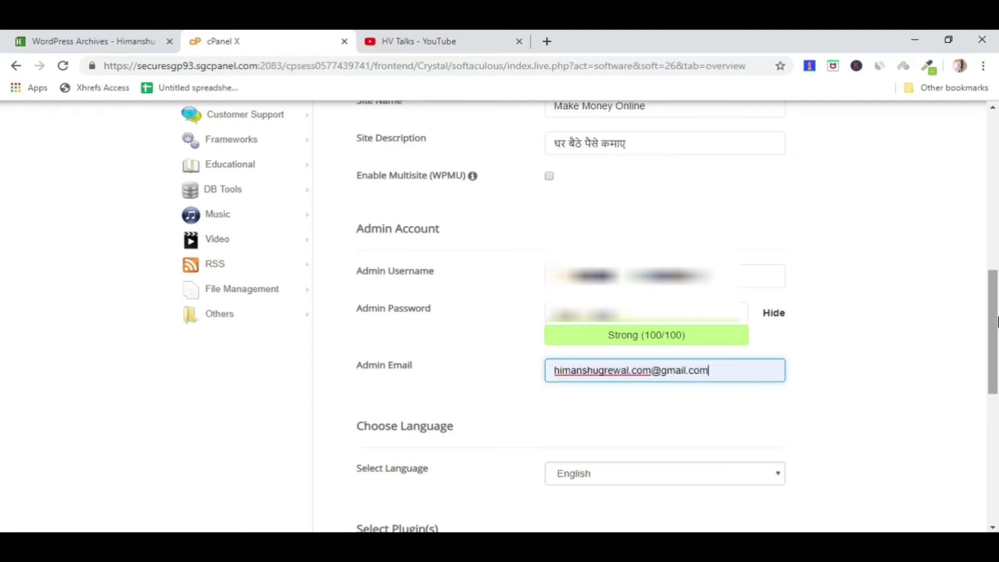
pyautogui.moveTo(996, 323); pyautogui.dragTo(996, 401)
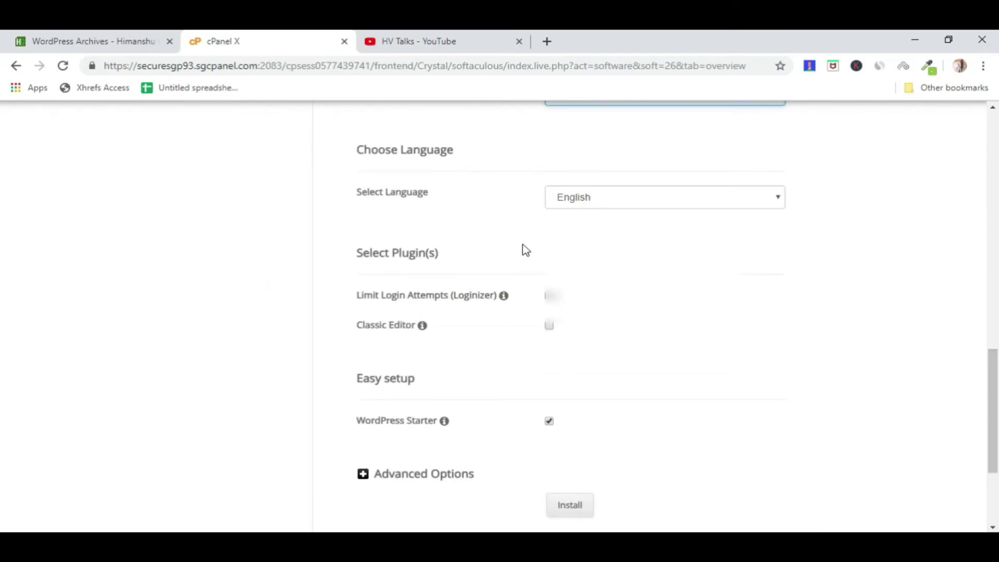
# Check the Advanced Options, then install WordPress on the new domain.
pyautogui.moveTo(351, 151); pyautogui.dragTo(458, 149)
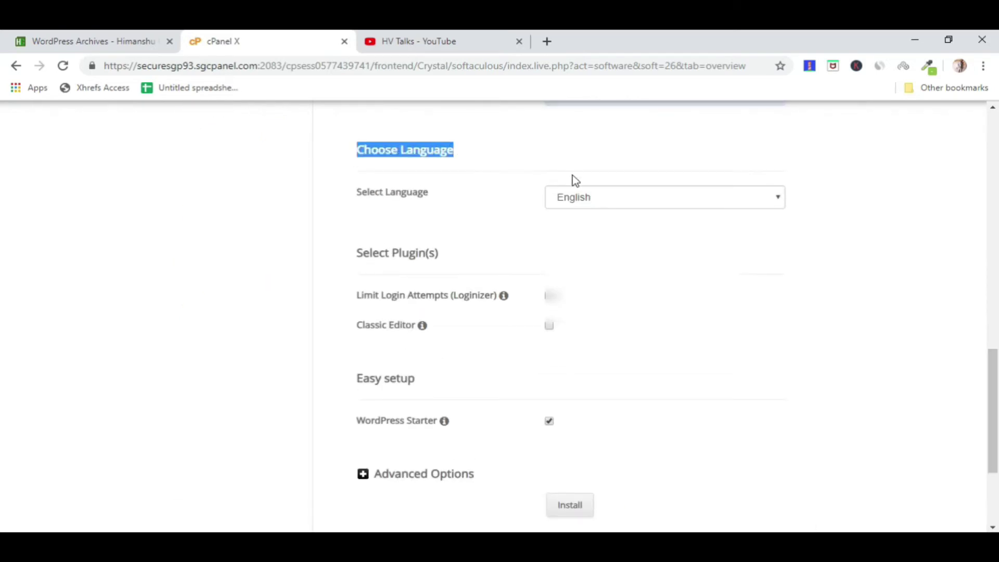
pyautogui.click(744, 156)
pyautogui.scroll(-2, 483, 444)
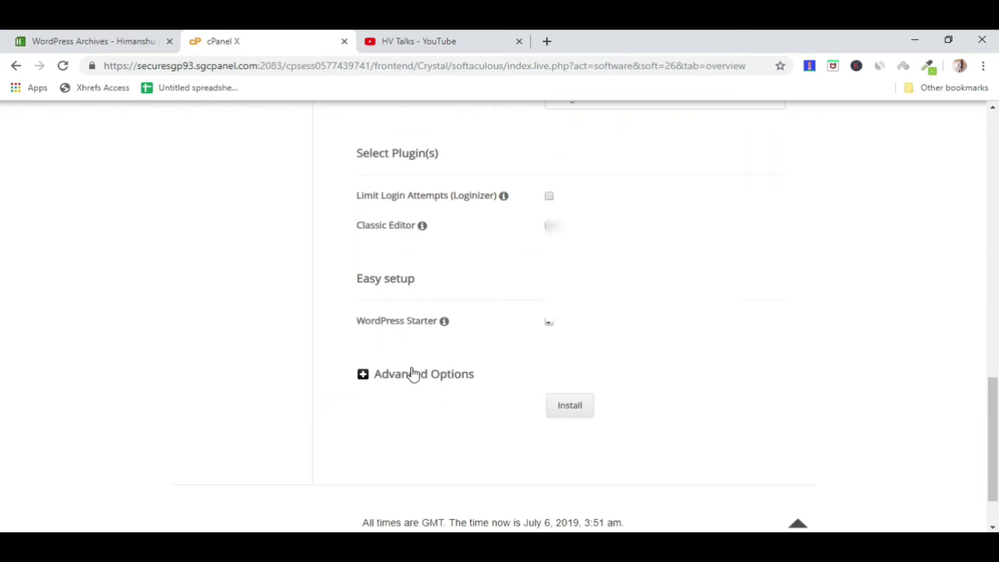
pyautogui.click(412, 374)
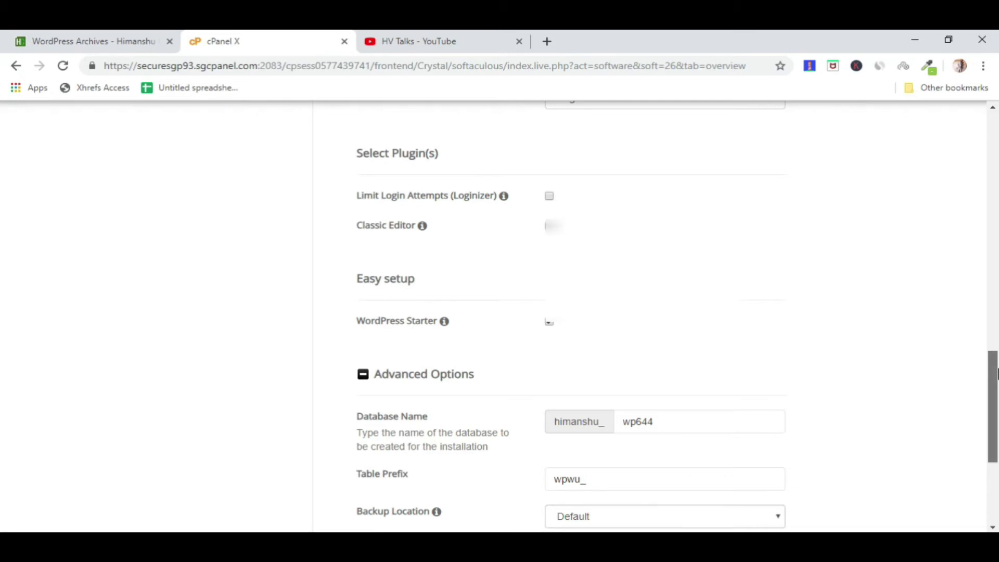
pyautogui.scroll(-1, 572, 313)
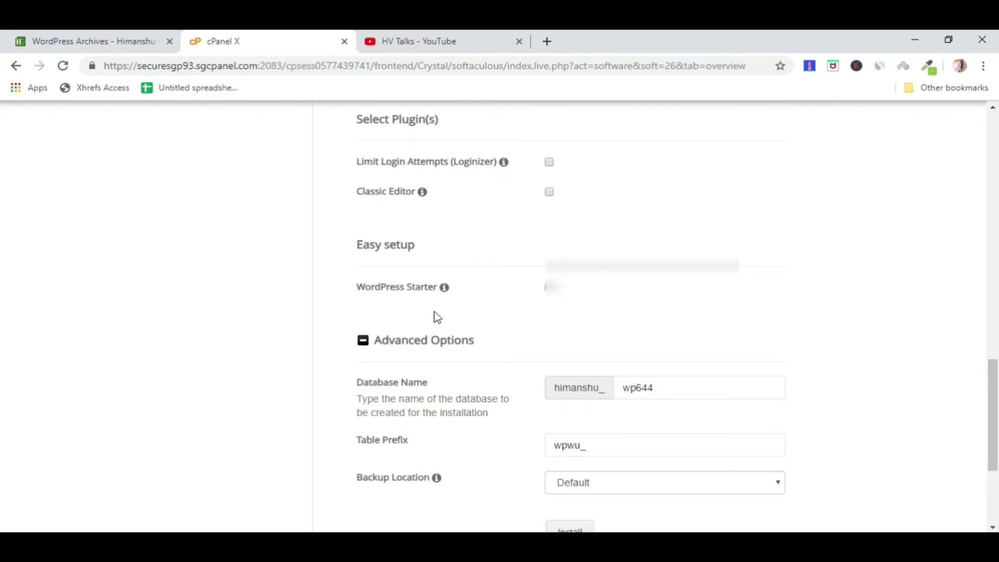
pyautogui.click(411, 340)
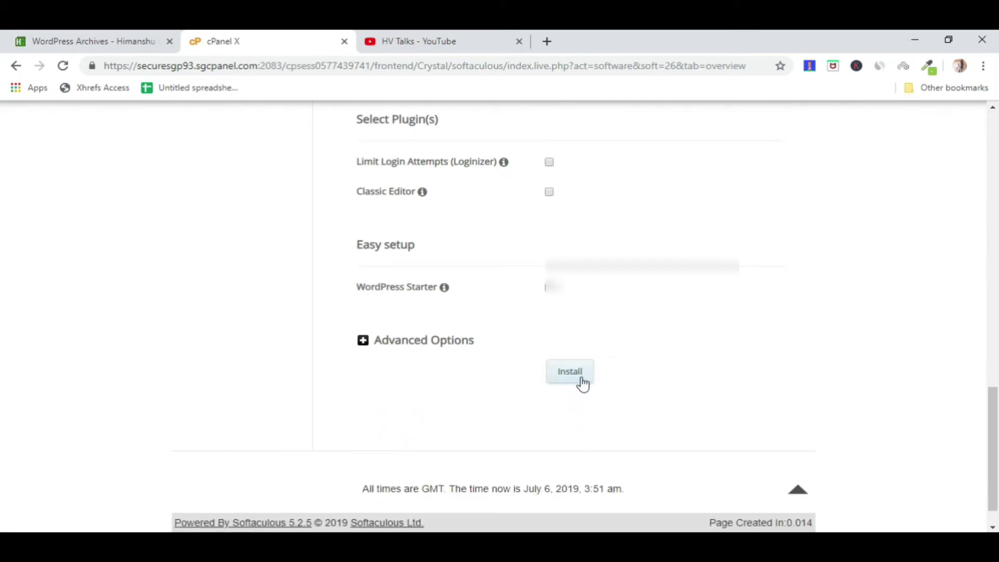
pyautogui.click(581, 382)
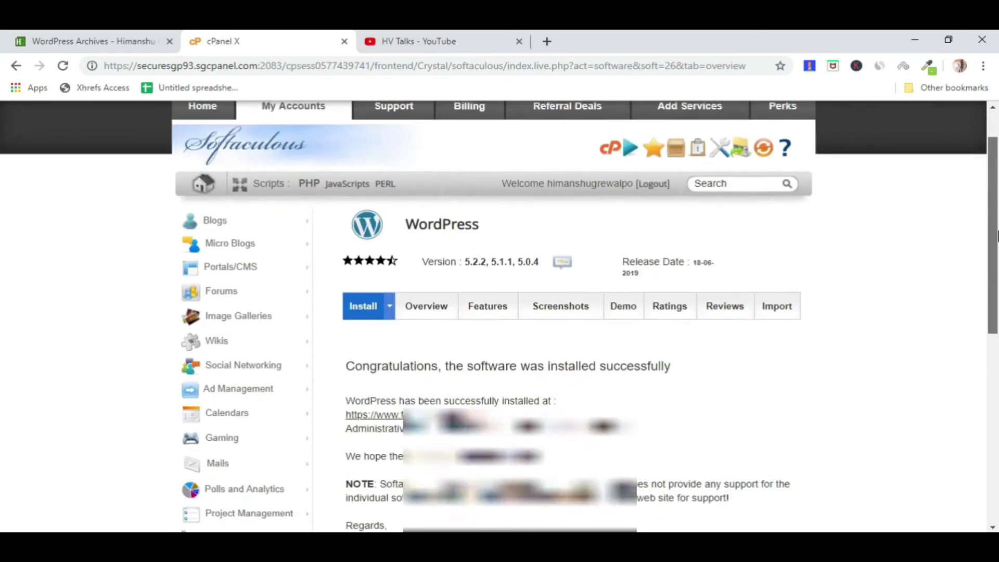
# Open the newly installed WordPress site in a new tab from the Congratulations message.
pyautogui.moveTo(992, 208); pyautogui.dragTo(993, 236)
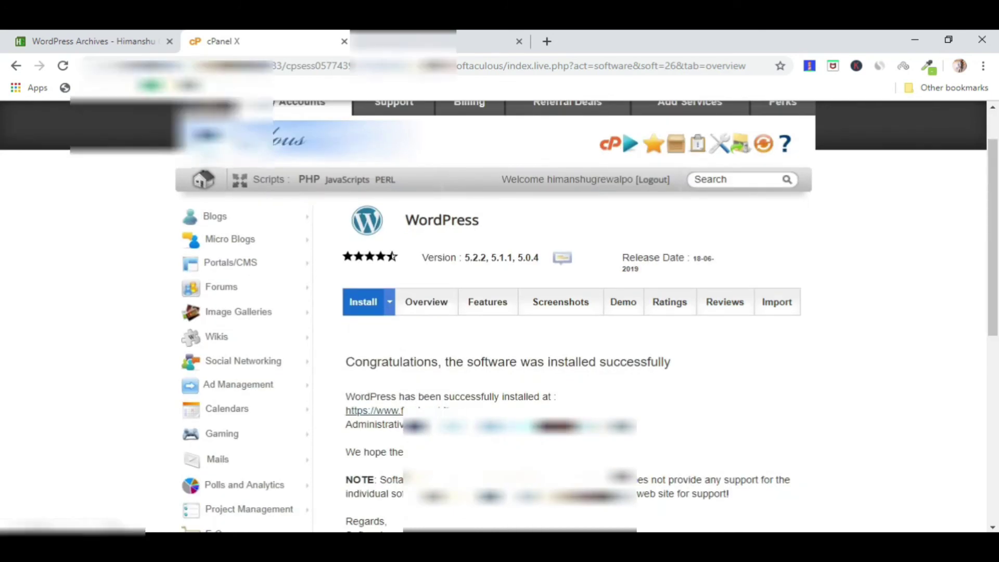
pyautogui.click(449, 411)
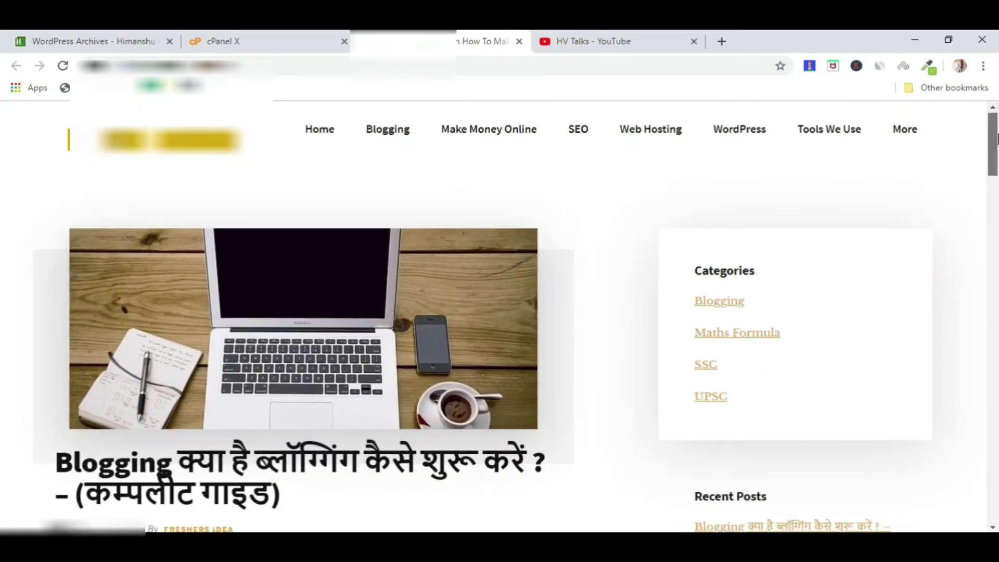
# Recheck the install-success page in cPanel, then return to the blog's WordPress Archives tab.
pyautogui.moveTo(996, 127)
pyautogui.mouseDown()
pyautogui.moveTo(997, 346)
pyautogui.moveTo(996, 122)
pyautogui.mouseUp()
pyautogui.click(291, 37)
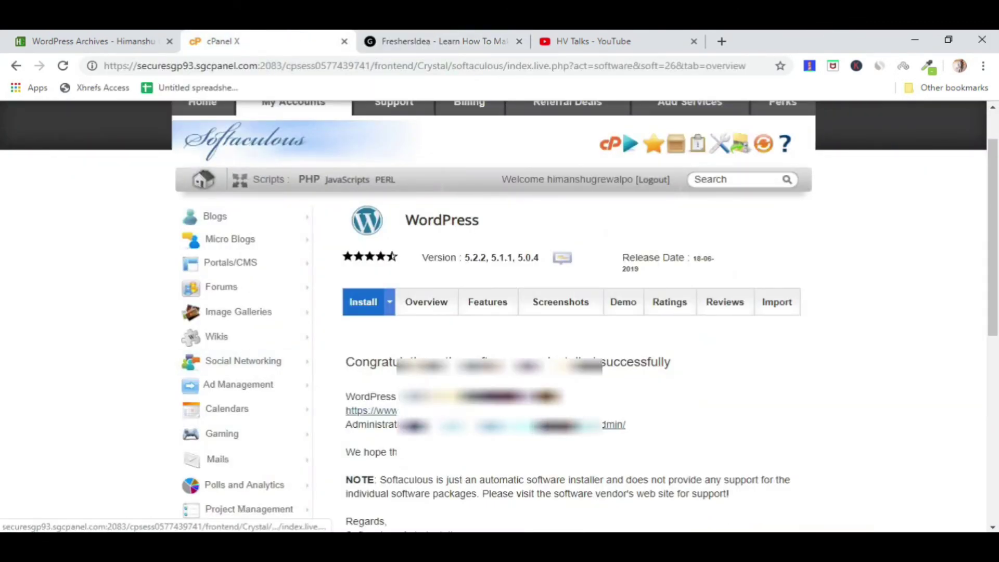
pyautogui.click(86, 41)
pyautogui.moveTo(994, 157)
pyautogui.mouseDown()
pyautogui.moveTo(992, 283)
pyautogui.moveTo(992, 156)
pyautogui.mouseUp()
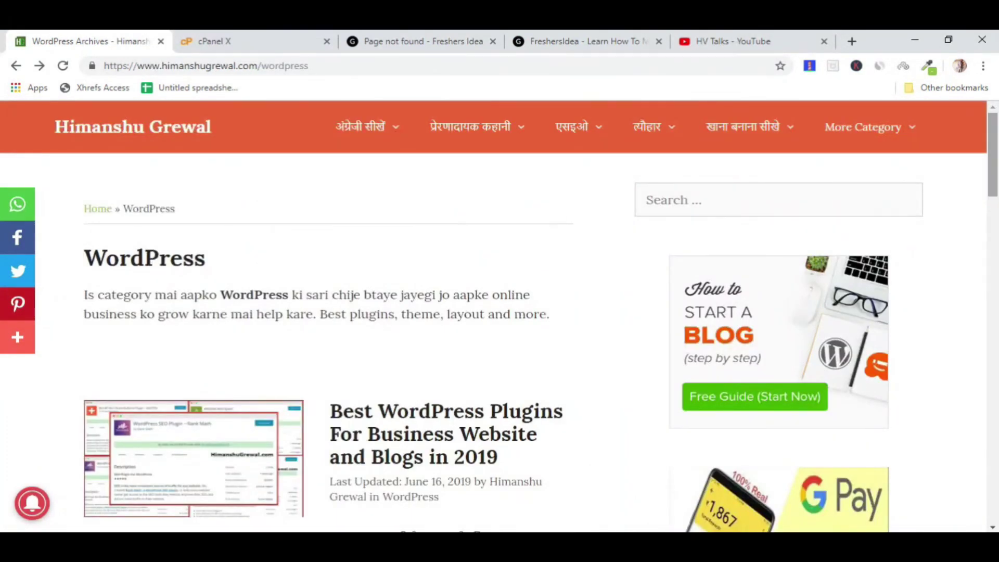